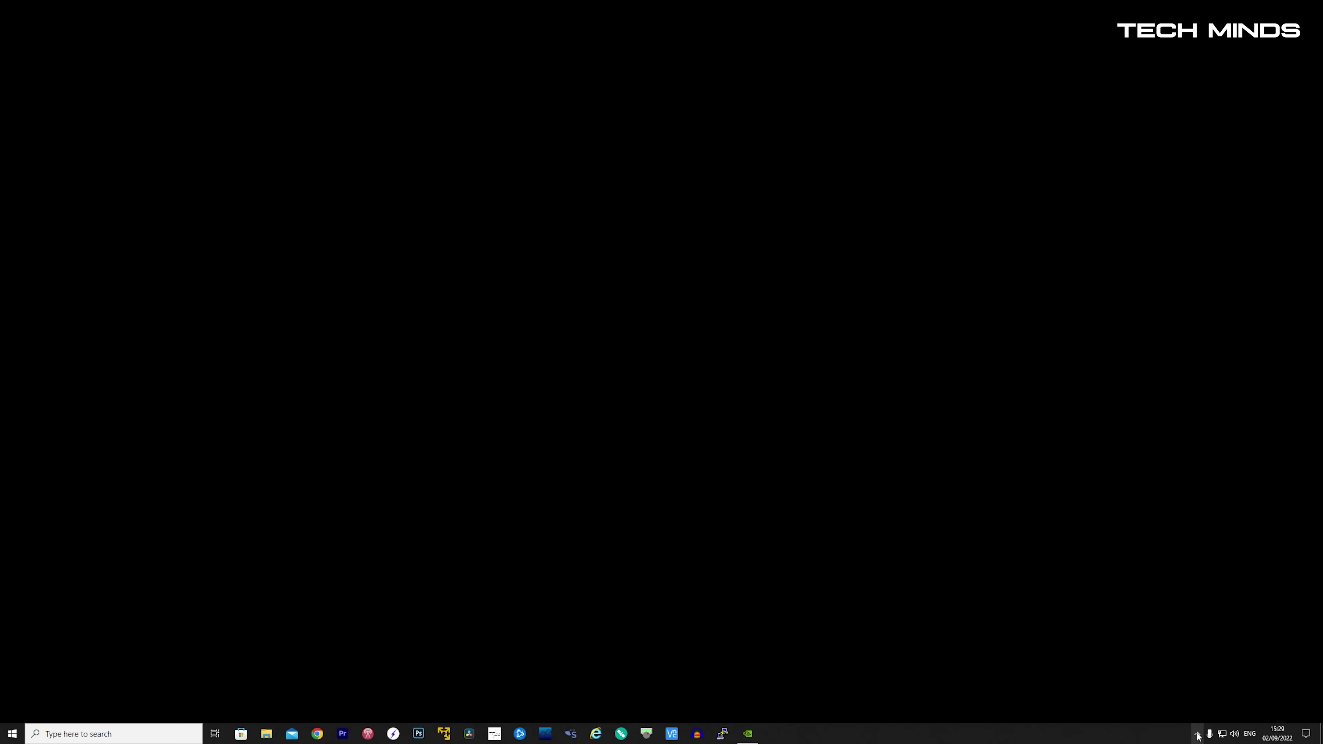
- Join the PC to the open openSPOT4 AP Wi-Fi network from the taskbar
{"action": "left_click", "coordinate": [1222, 734]}
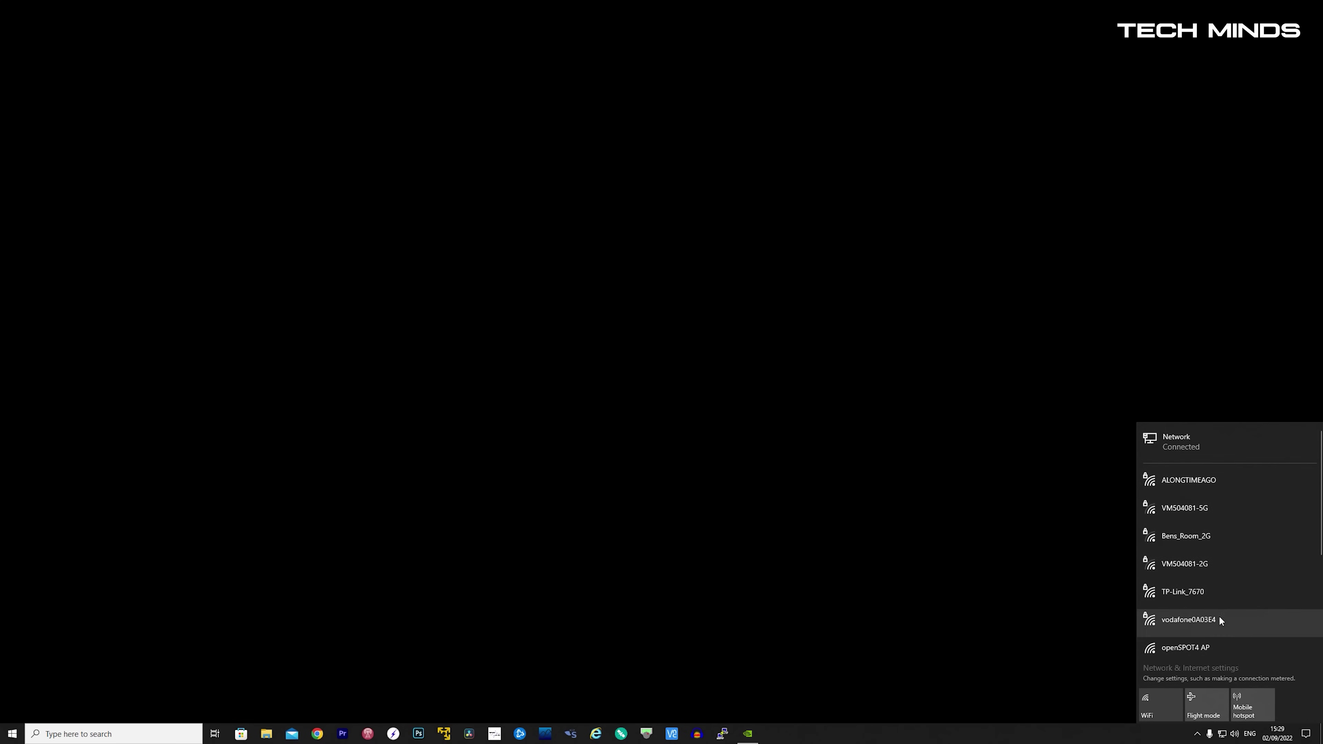
{"action": "scroll", "coordinate": [1221, 560], "scroll_direction": "down", "scroll_amount": 2}
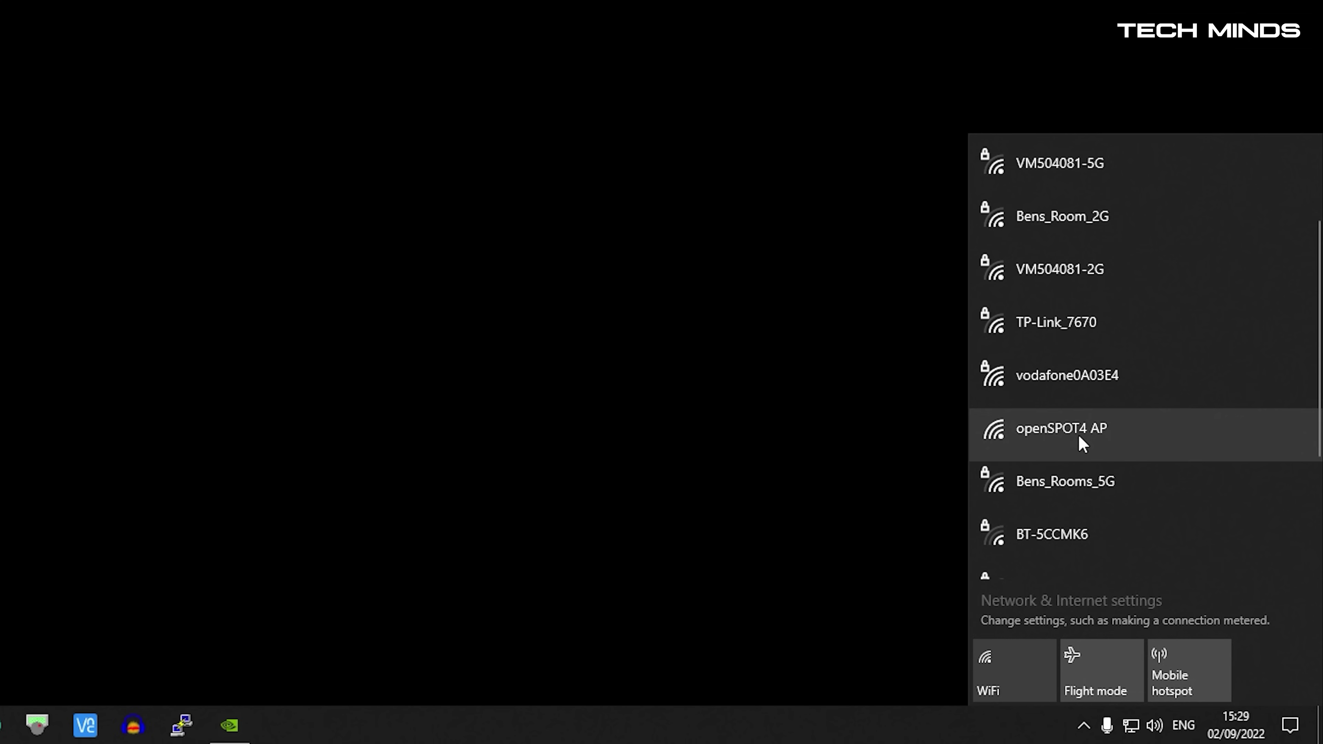
{"action": "left_click", "coordinate": [1077, 433]}
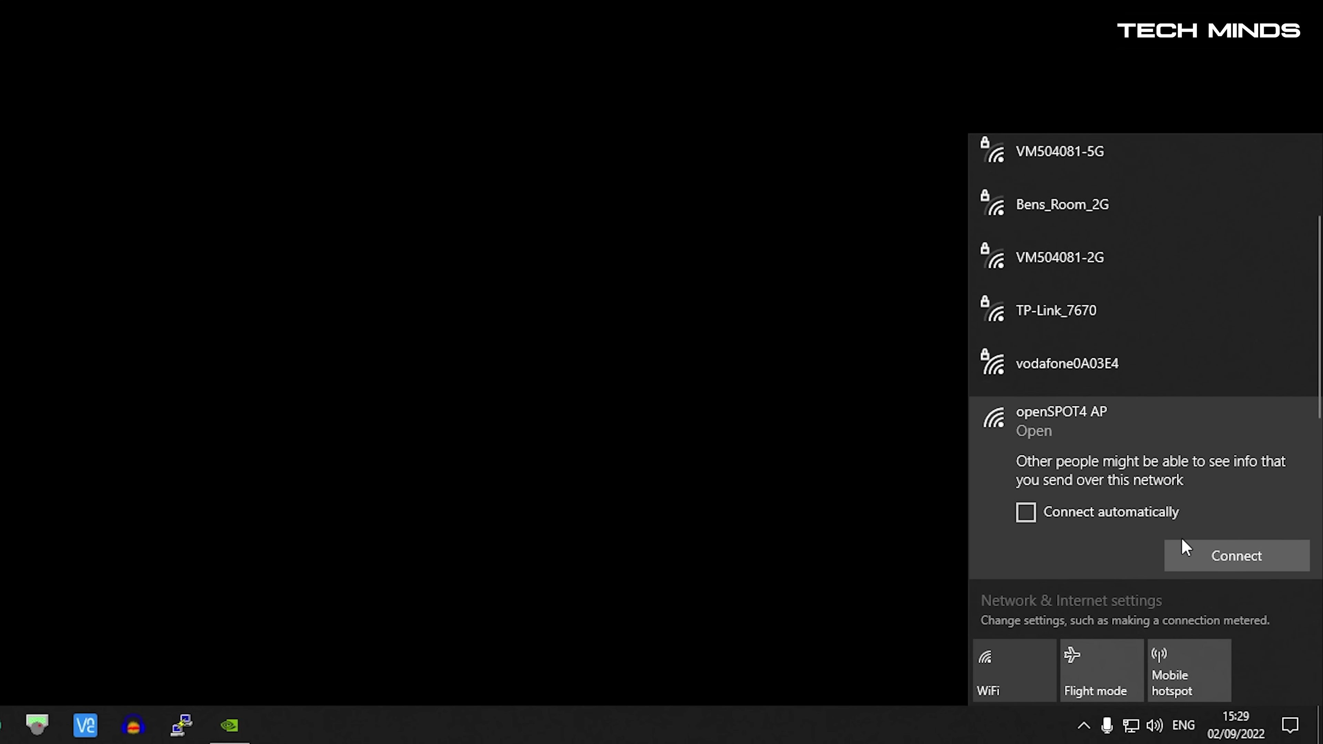
{"action": "left_click", "coordinate": [1204, 555]}
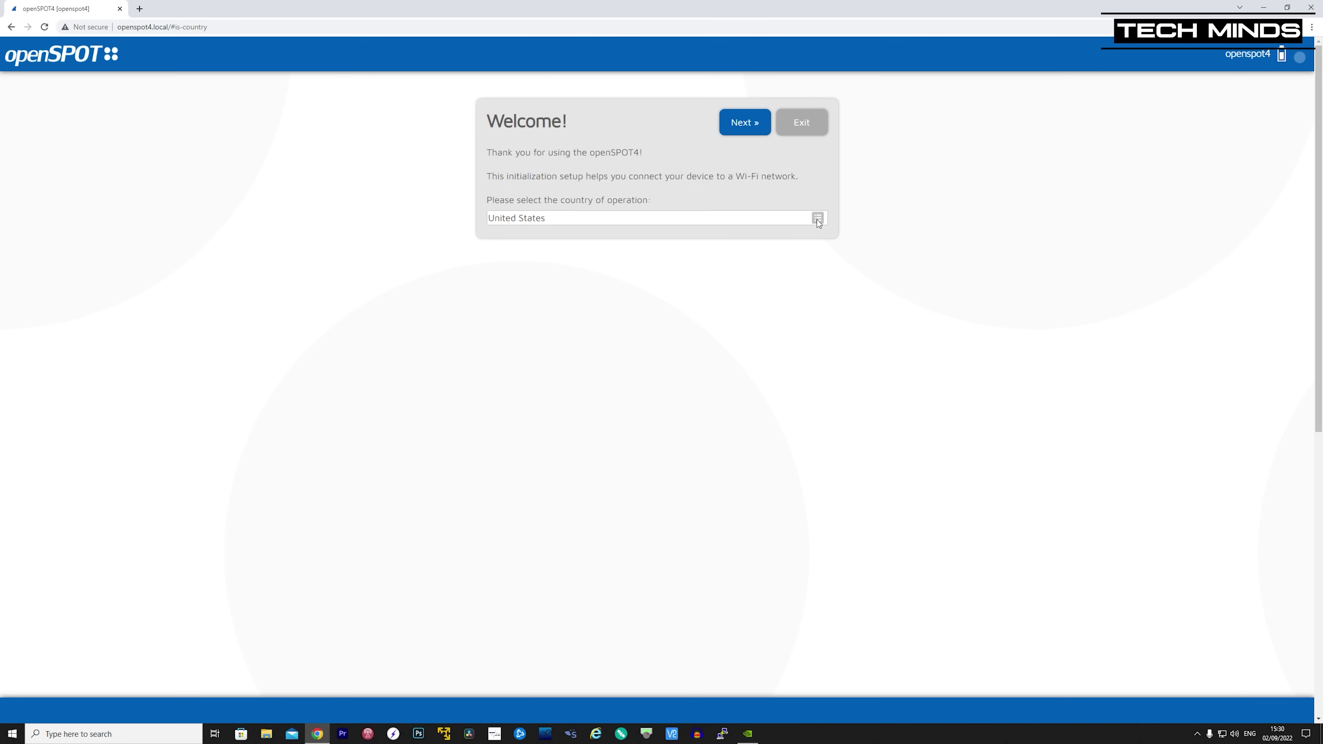
- Set the country of operation to United Kingdom and continue to Wi-Fi setup
{"action": "left_click", "coordinate": [818, 219]}
{"action": "scroll", "coordinate": [516, 359], "scroll_direction": "up", "scroll_amount": 1}
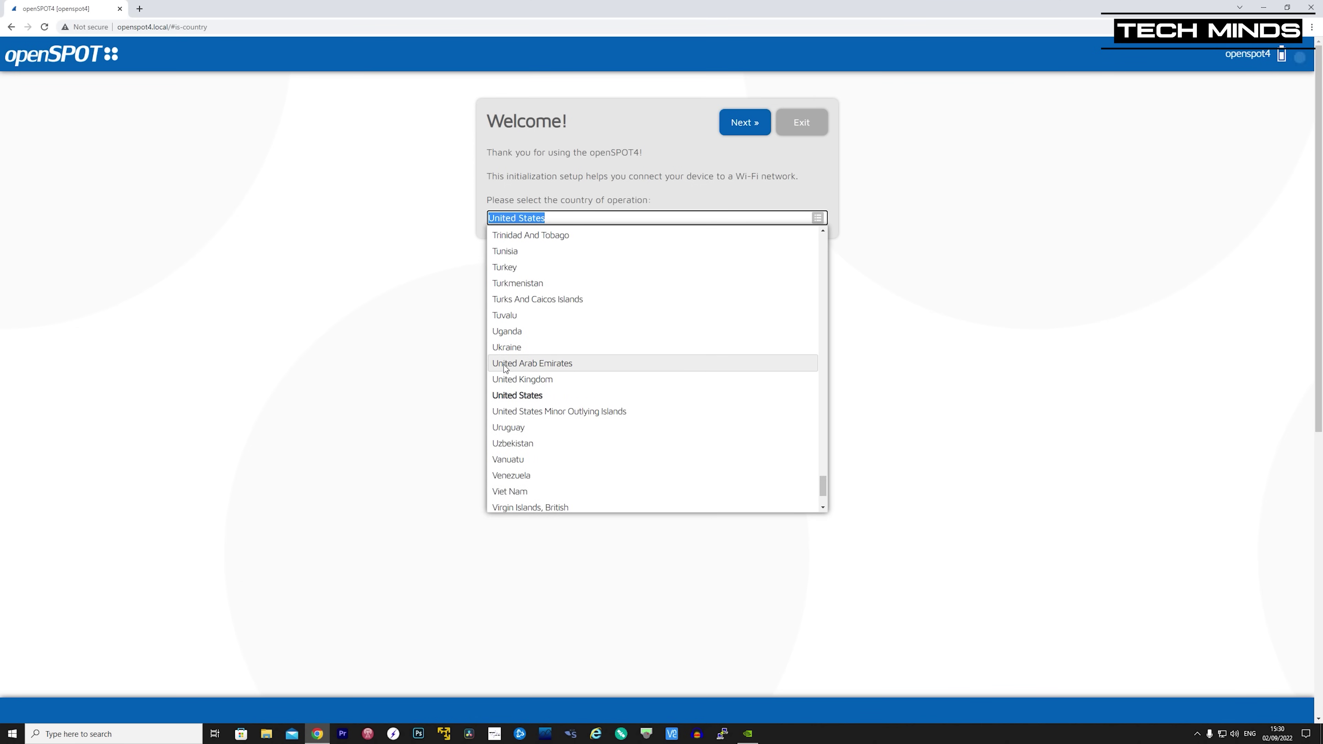
{"action": "left_click", "coordinate": [513, 379]}
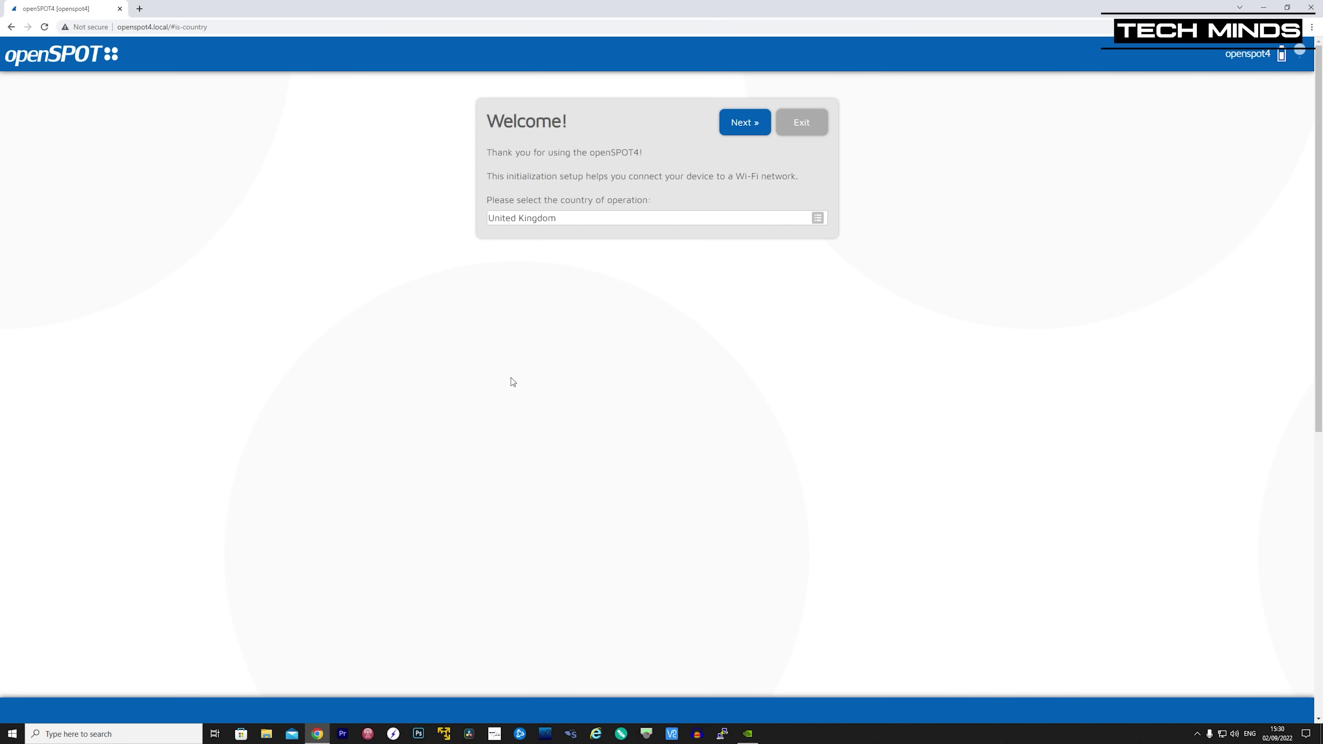
{"action": "left_click", "coordinate": [752, 121]}
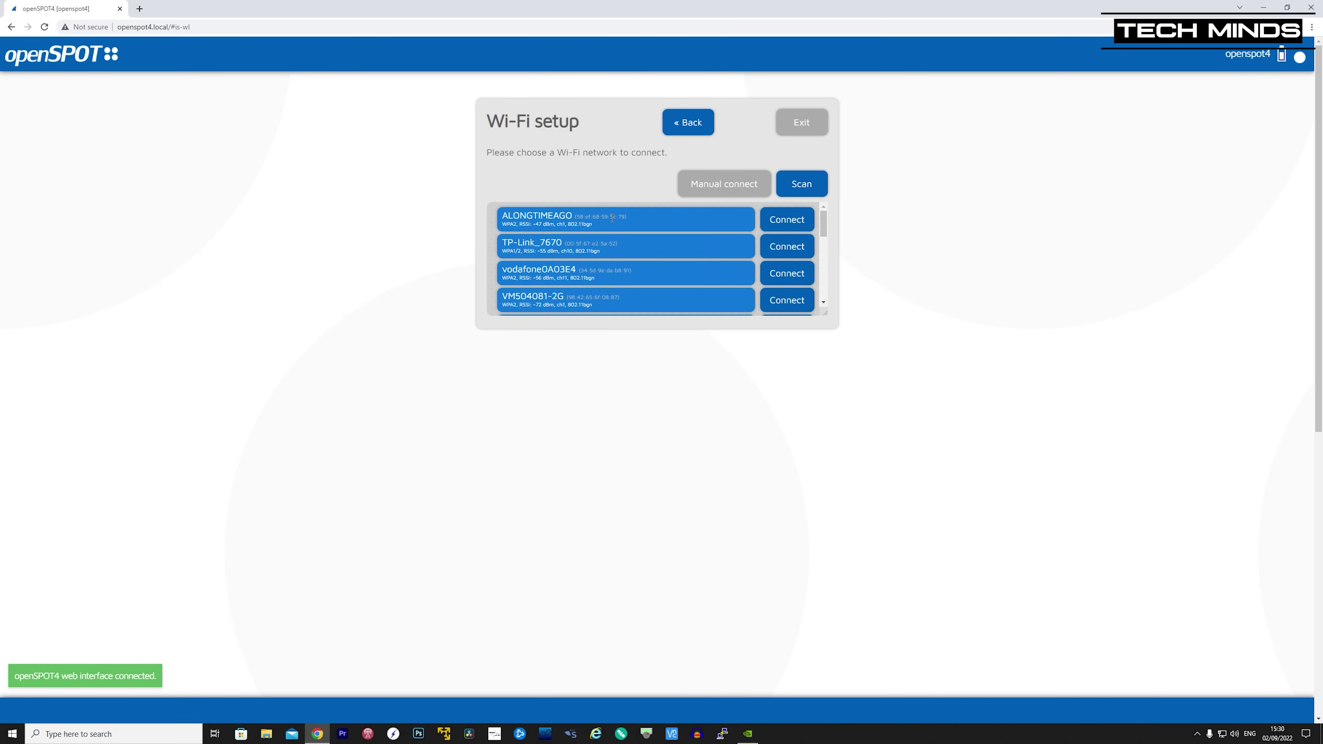
- Connect the openSPOT4 to the ALONGTIMEAGO Wi-Fi network using its network key
{"action": "left_click", "coordinate": [787, 221]}
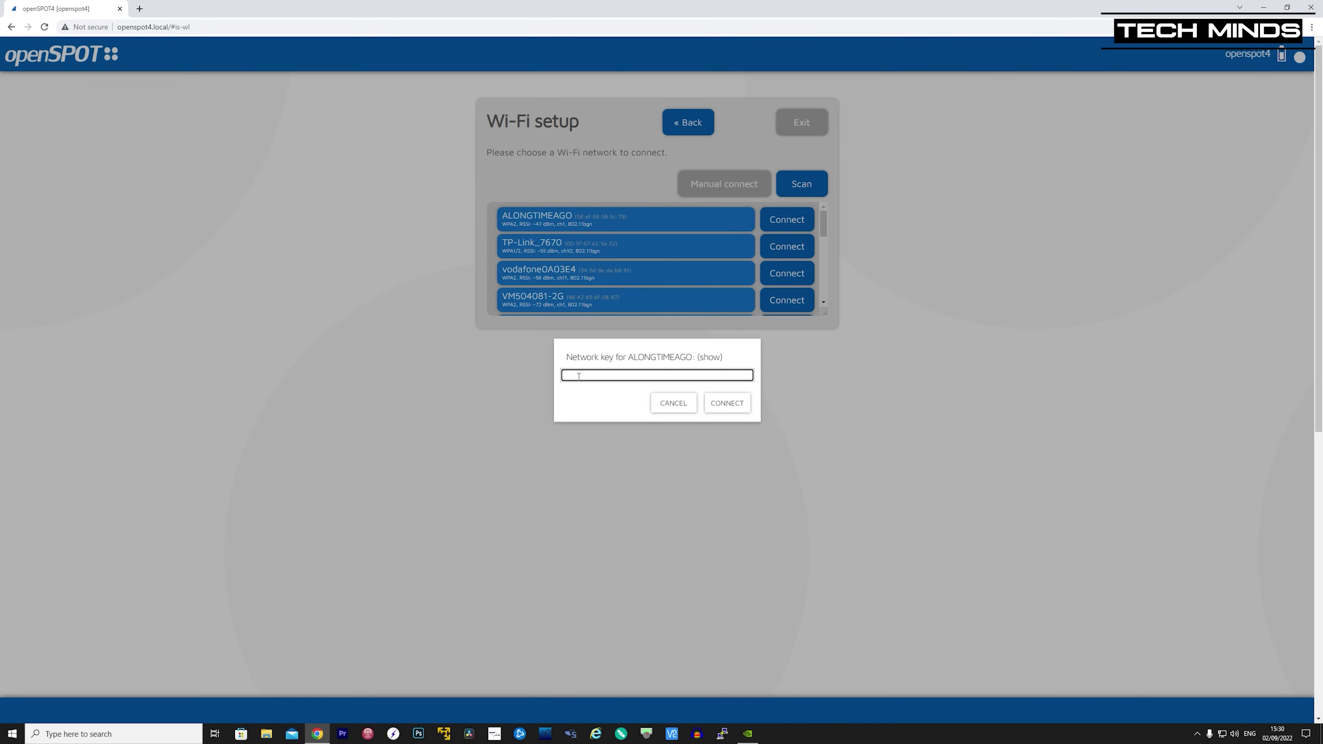
{"action": "type", "text": "•••••"}
{"action": "left_click", "coordinate": [732, 405]}
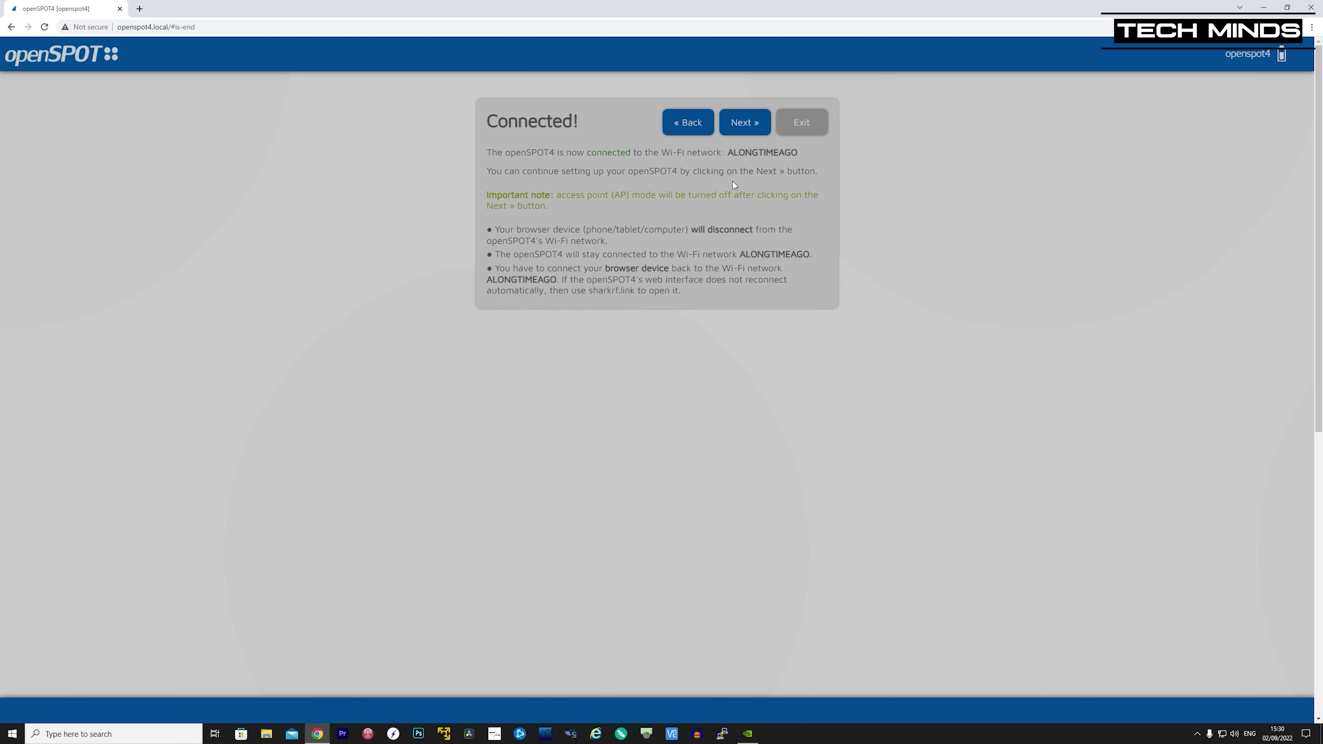
- Disconnect the PC from openSPOT4 AP and start the Quick setup wizard
{"action": "left_click", "coordinate": [1222, 733]}
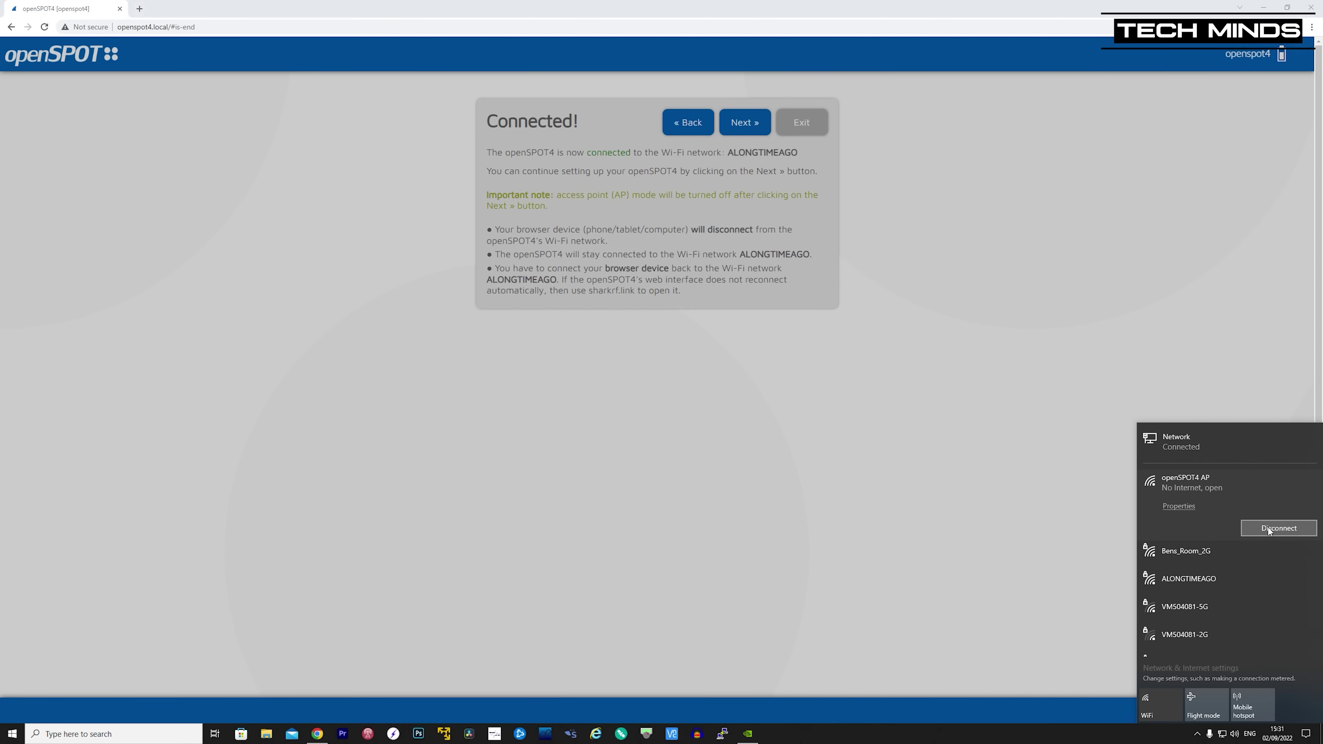
{"action": "left_click", "coordinate": [1268, 527]}
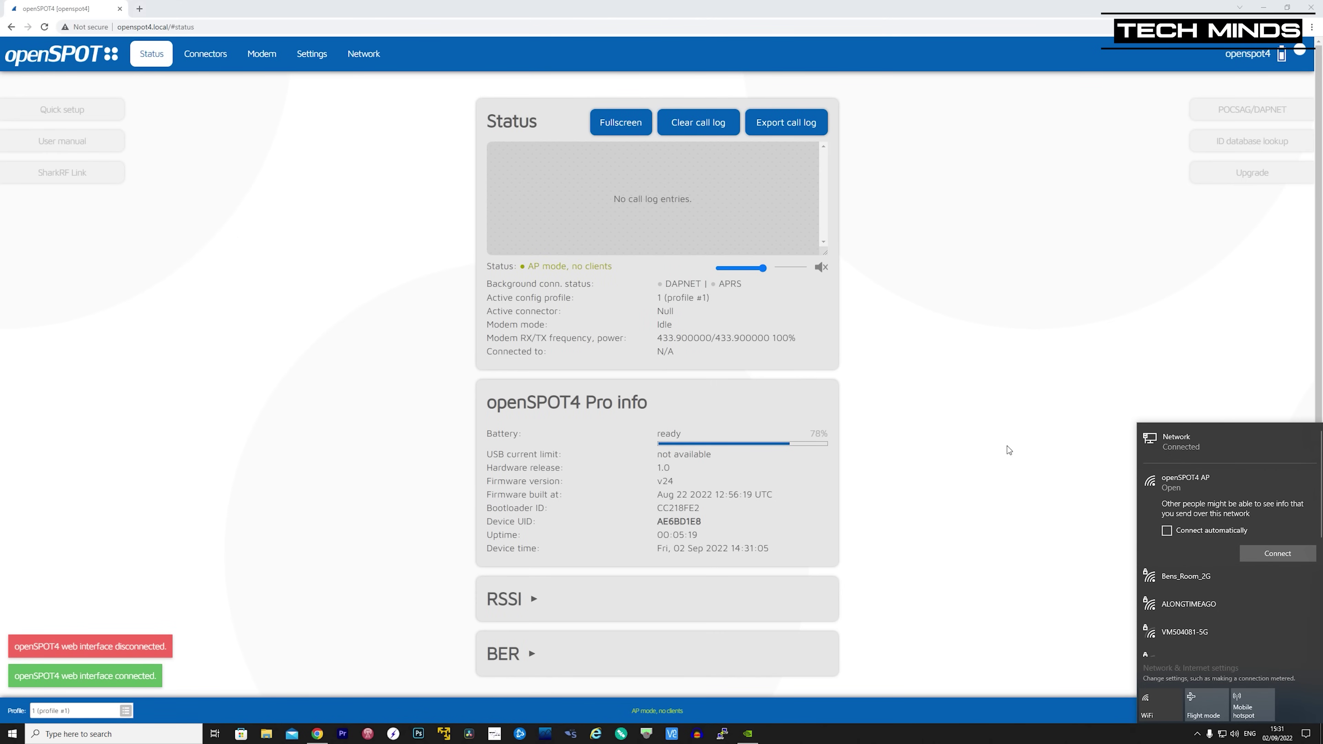
{"action": "left_click", "coordinate": [959, 439]}
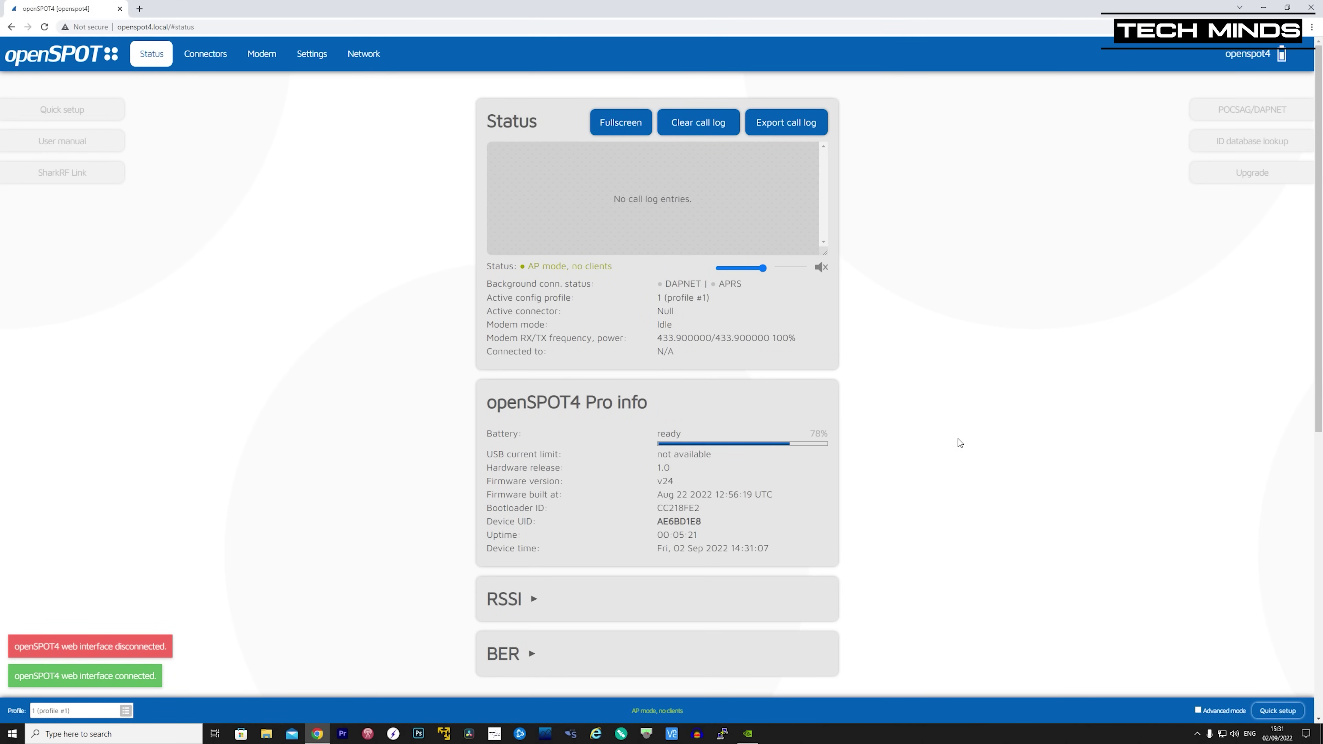
{"action": "left_click", "coordinate": [1276, 710]}
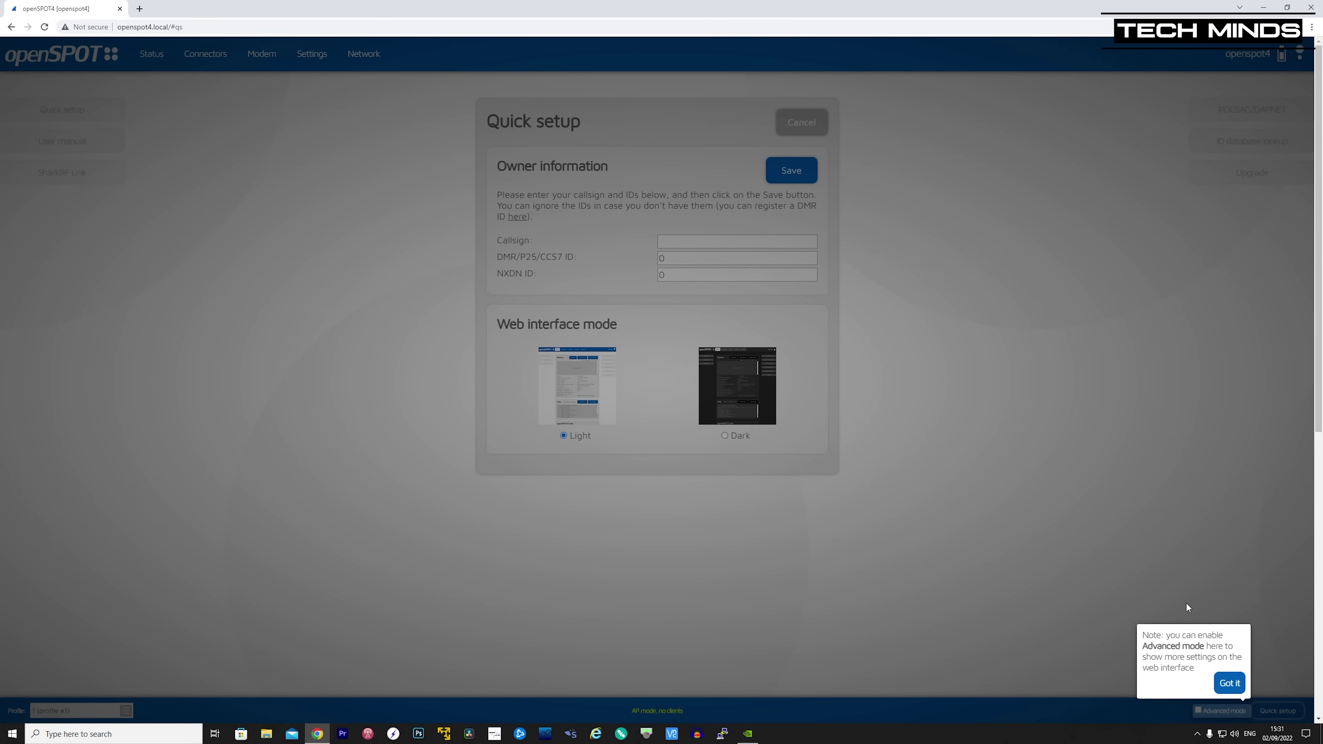
- Enter the owner's callsign, keep the Light theme, and save the quick setup
{"action": "left_click", "coordinate": [1230, 682]}
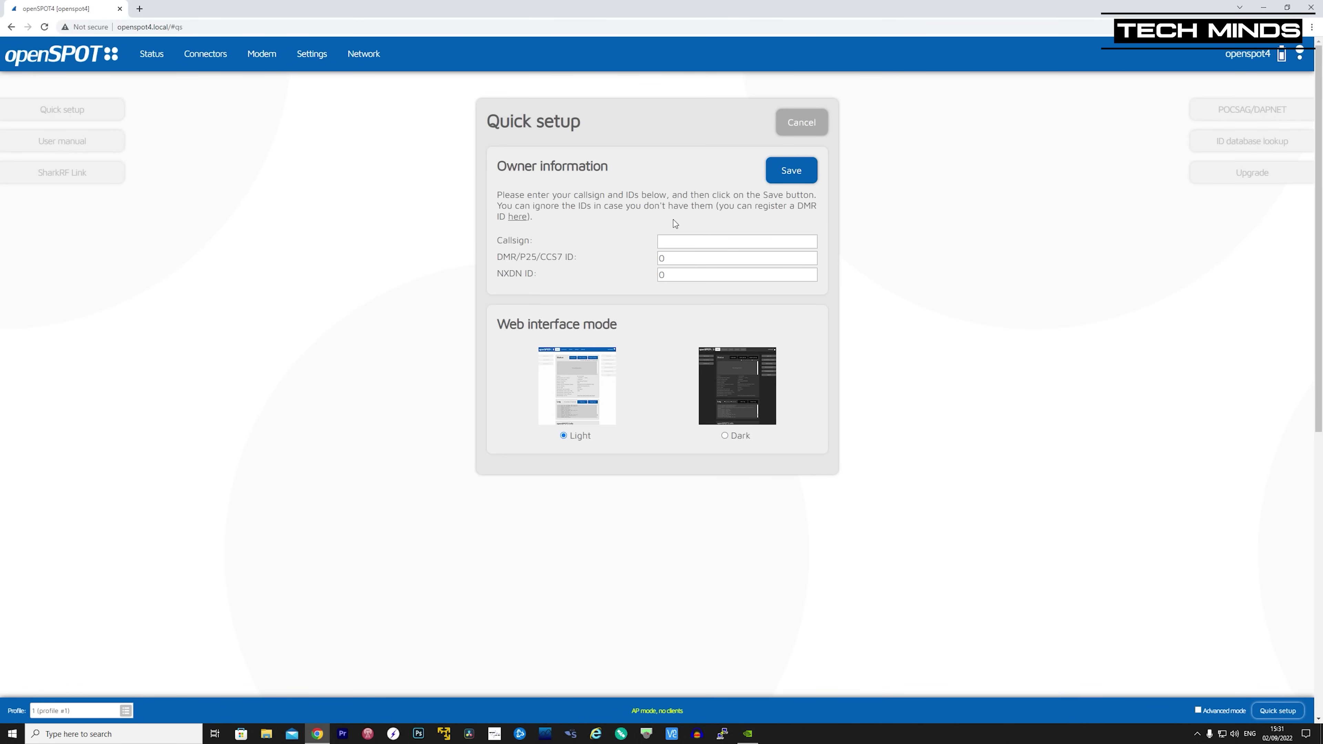
{"action": "left_click", "coordinate": [683, 240]}
{"action": "type", "text": "M0DQW"}
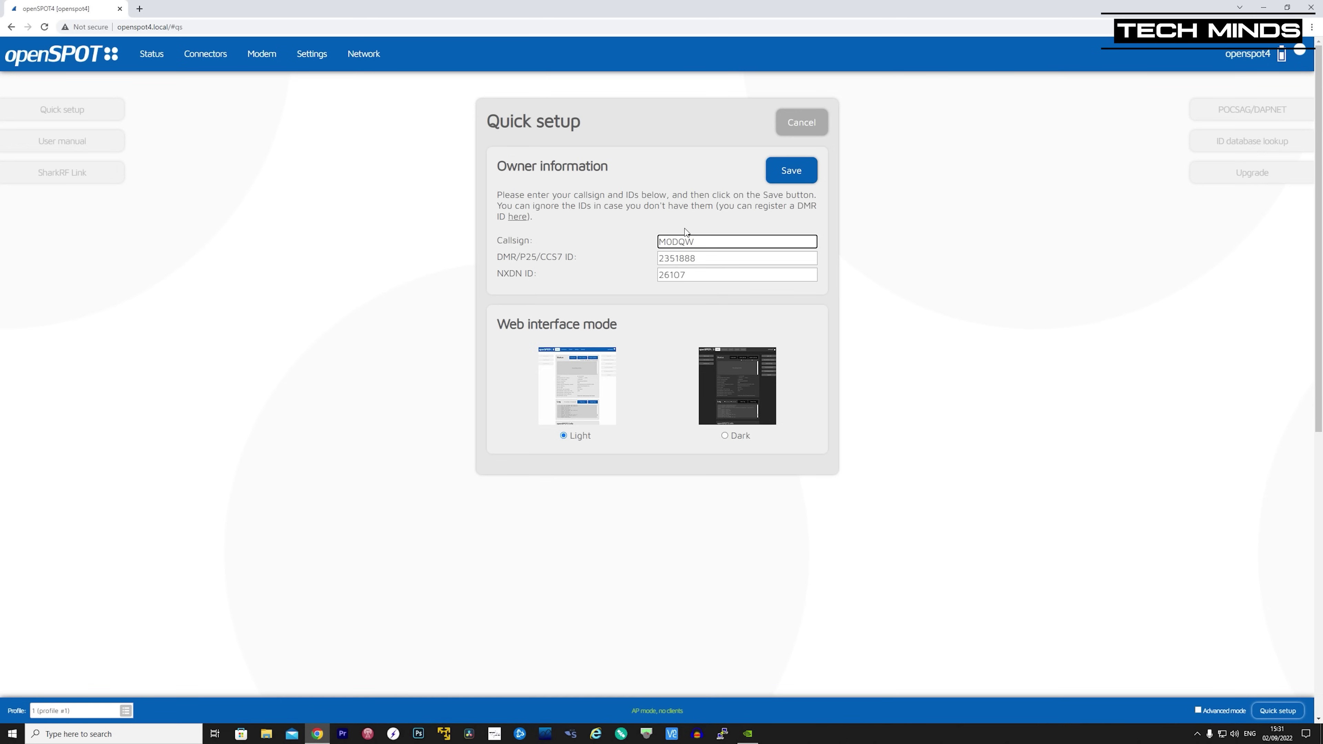
{"action": "left_click", "coordinate": [724, 435]}
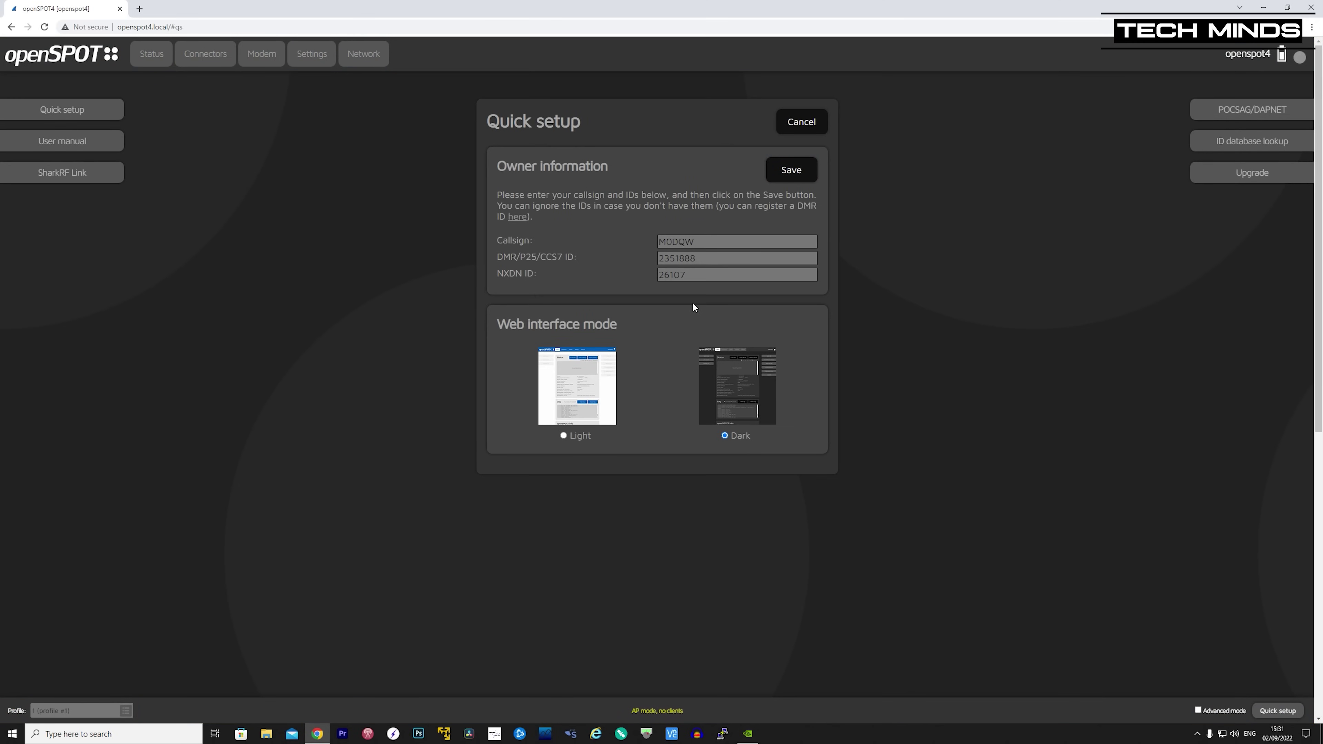
{"action": "left_click", "coordinate": [563, 435]}
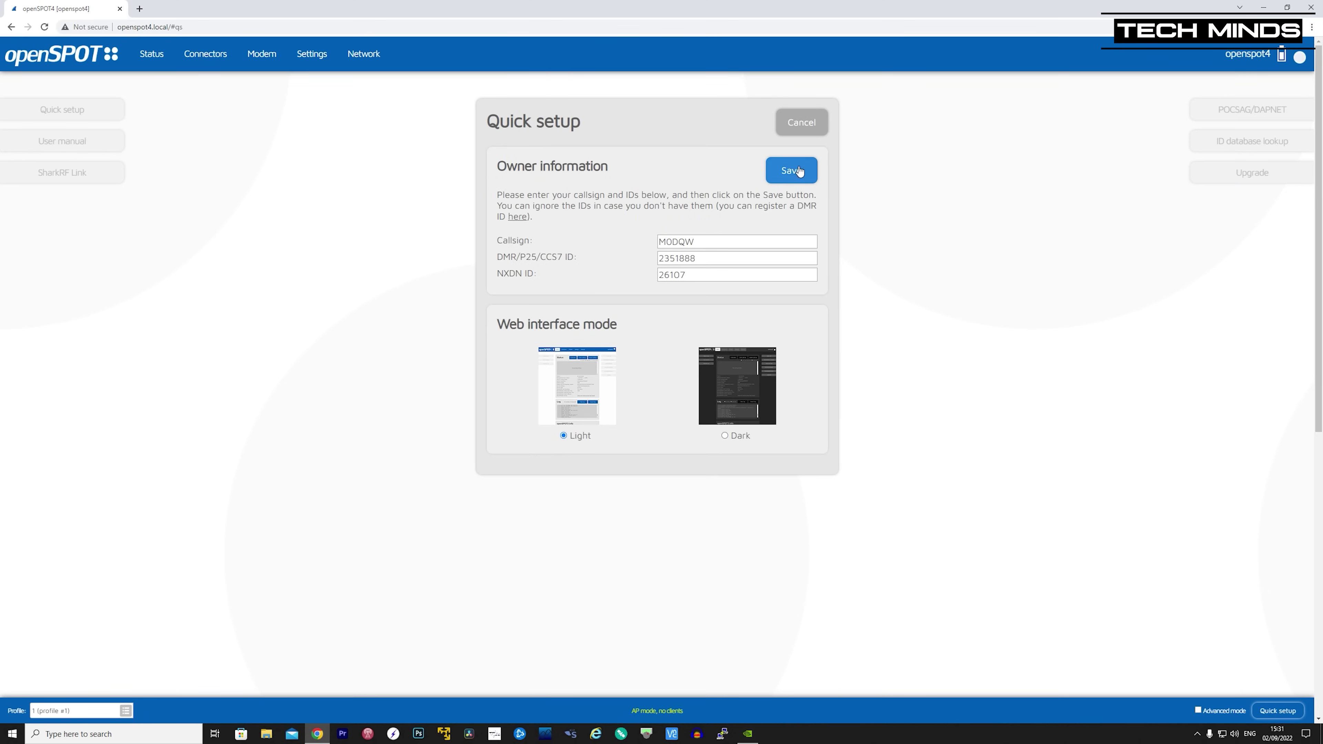
{"action": "left_click", "coordinate": [793, 171]}
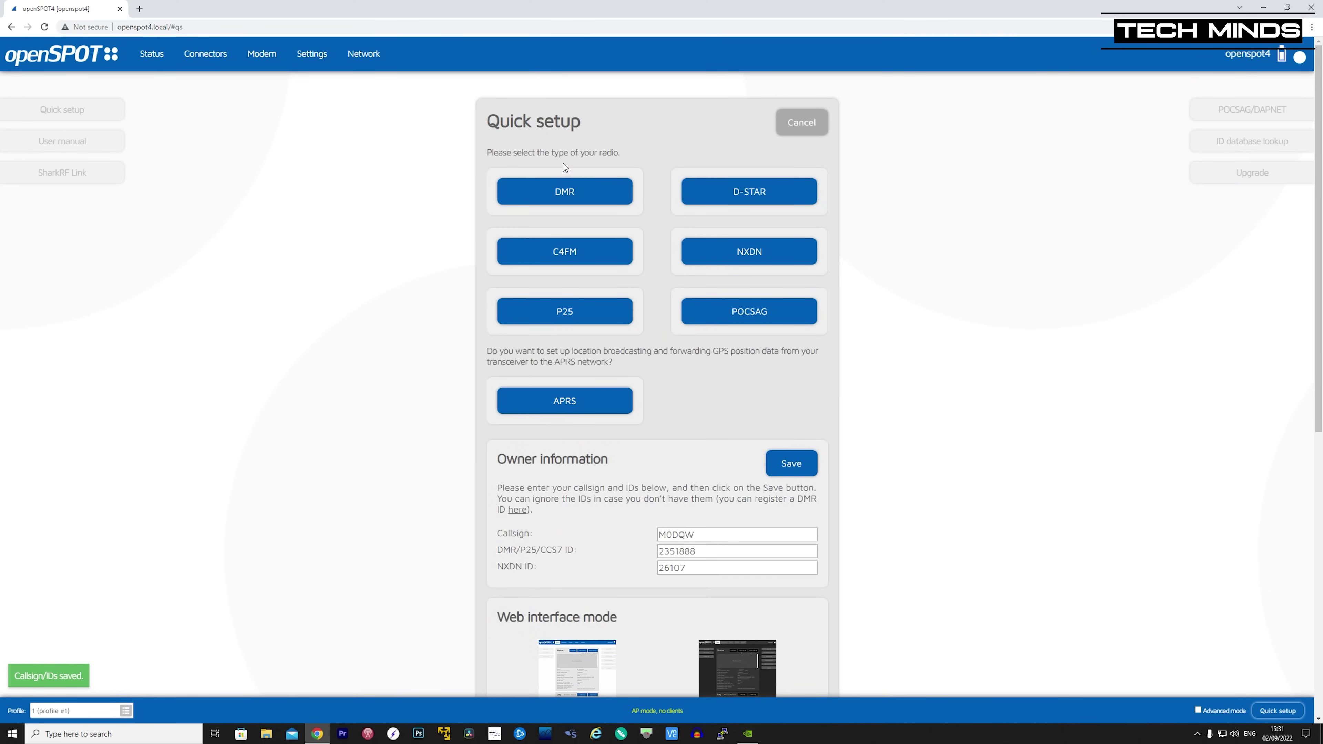
- Choose DMR at 438.800000 MHz and connect to BrandMeister server United Kingdom/2341
{"action": "left_click", "coordinate": [564, 195]}
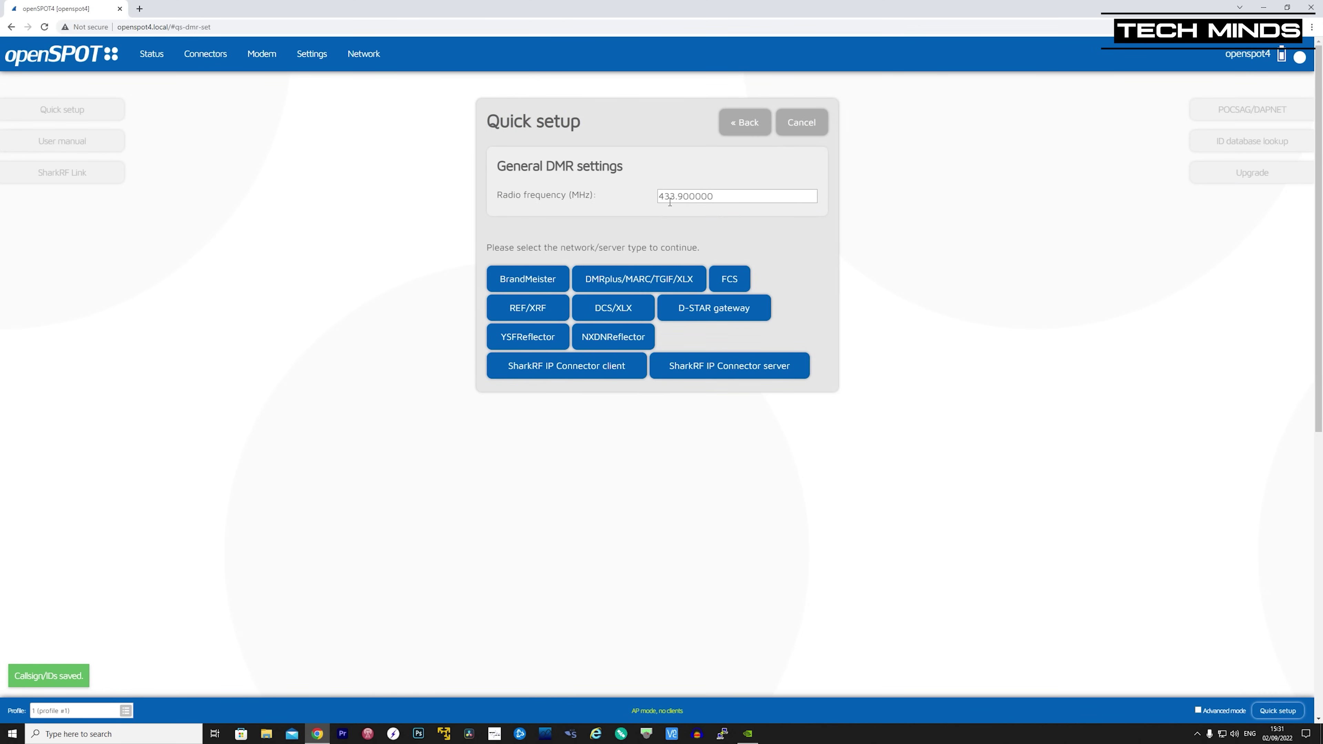
{"action": "left_click", "coordinate": [675, 196]}
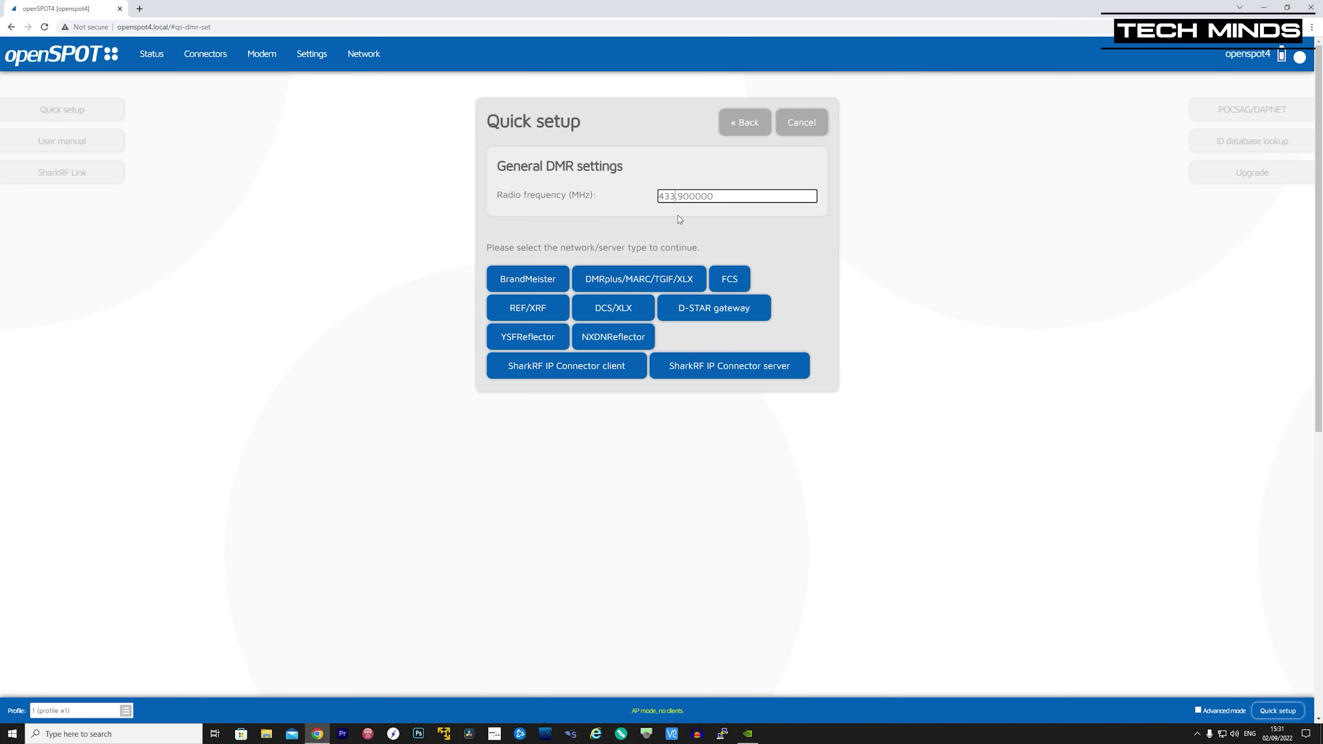
{"action": "key", "text": "BackSpace"}
{"action": "type", "text": "8"}
{"action": "key", "text": "BackSpace"}
{"action": "type", "text": "8"}
{"action": "left_click", "coordinate": [762, 236]}
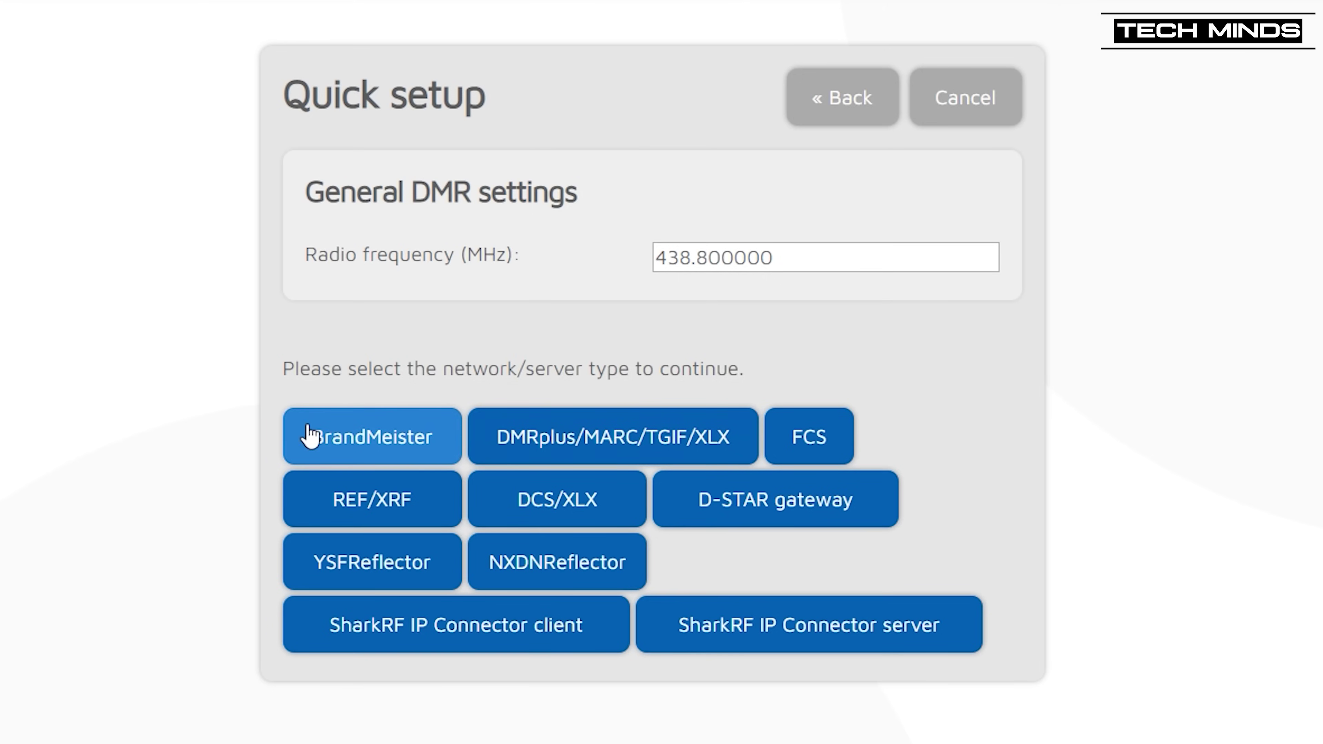
{"action": "left_click", "coordinate": [367, 443]}
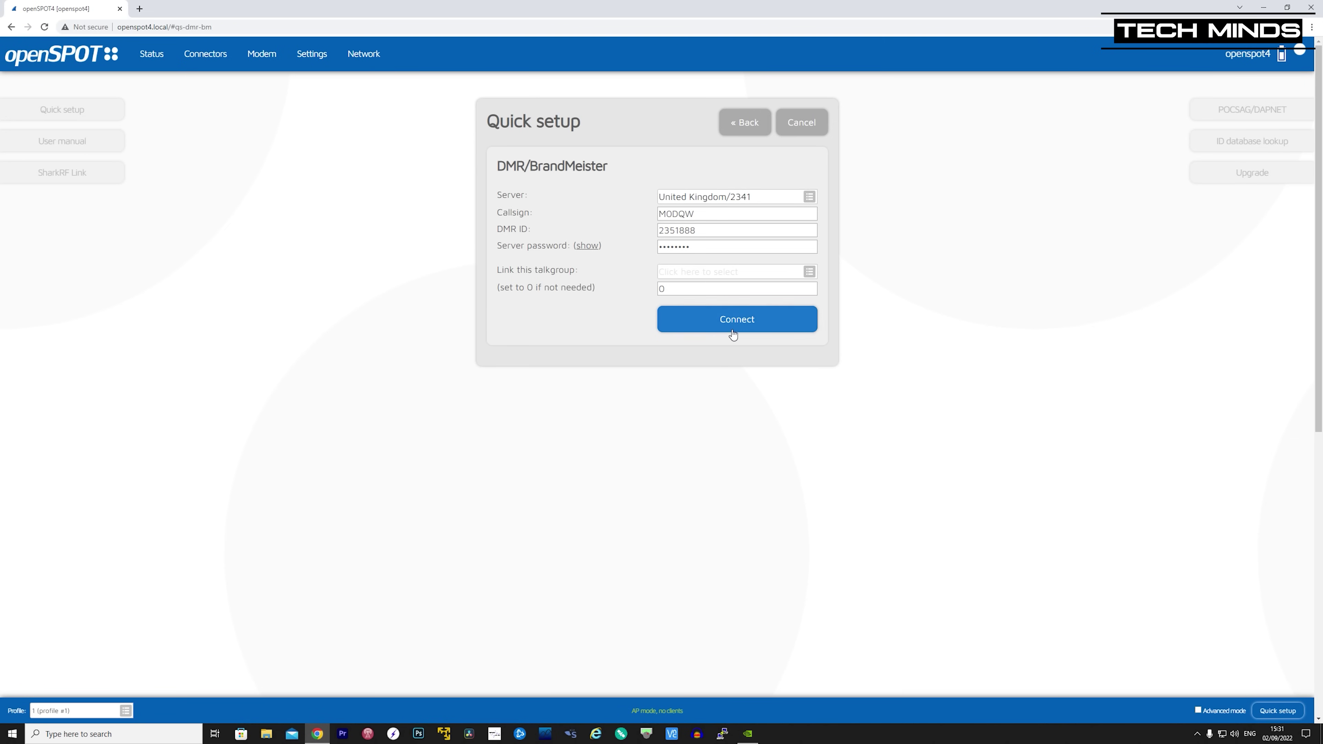
{"action": "left_click", "coordinate": [732, 334]}
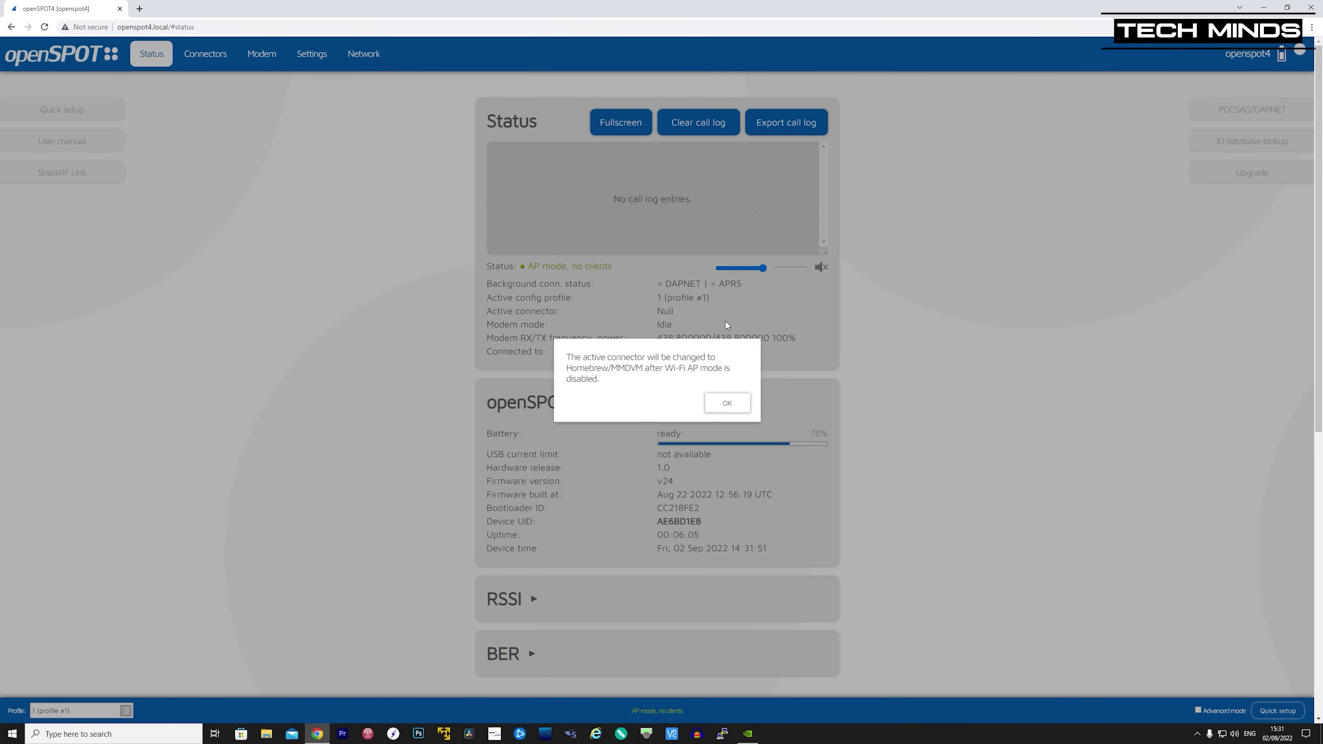
- Accept the Homebrew/MMDVM connector change, return to Status, and turn on call audio
{"action": "left_click", "coordinate": [727, 403]}
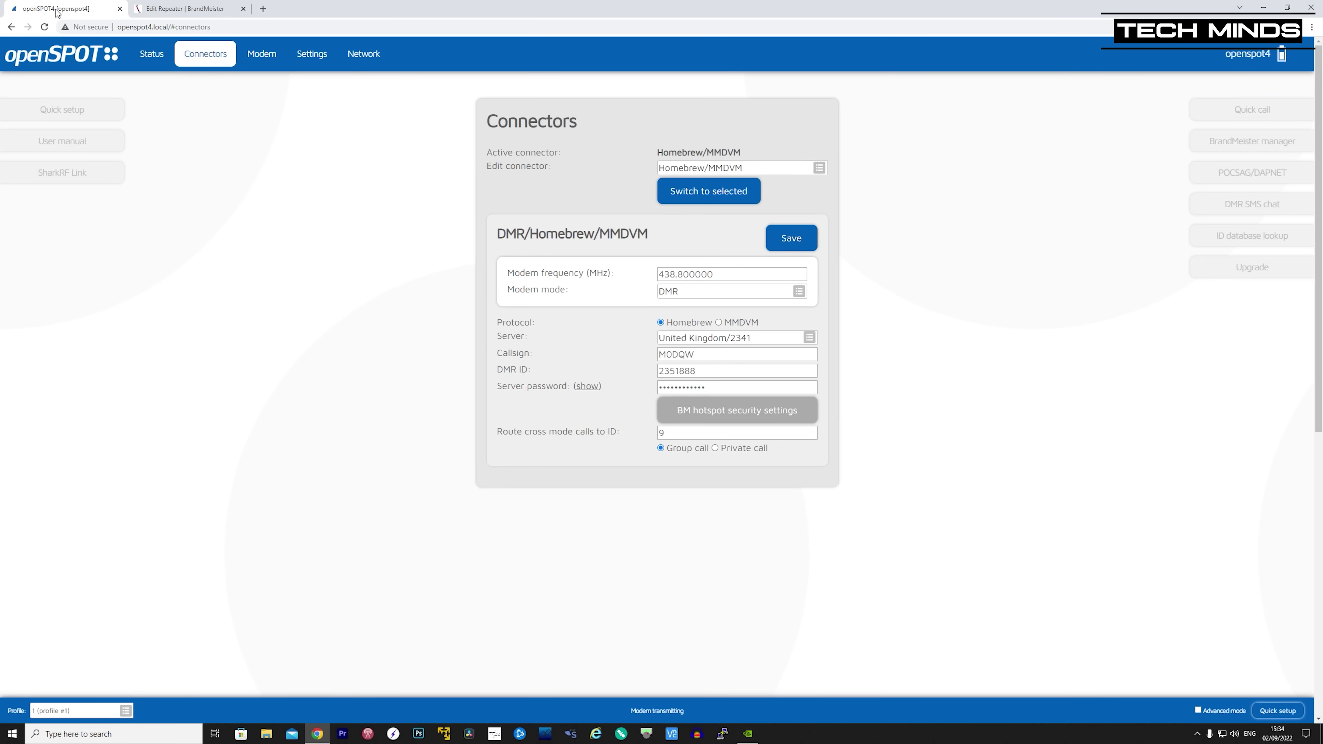
{"action": "left_click", "coordinate": [153, 56]}
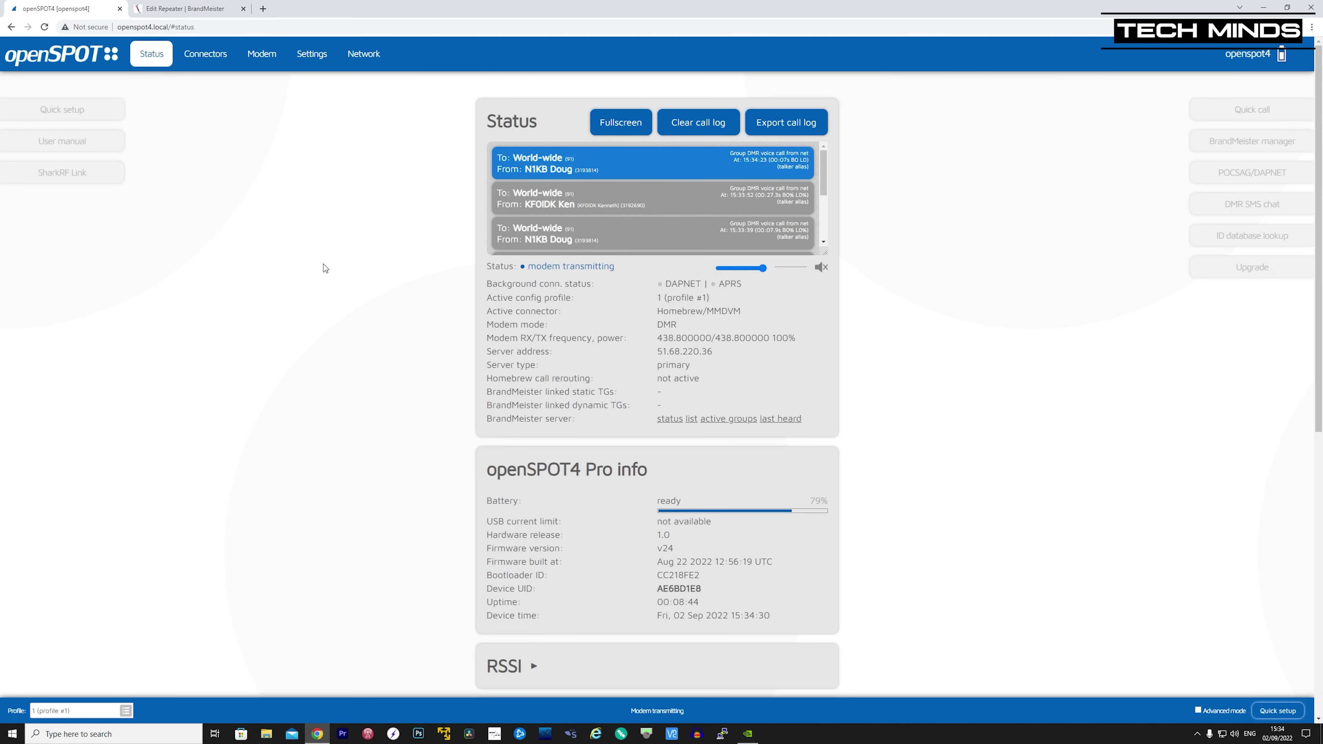
{"action": "left_click", "coordinate": [821, 267]}
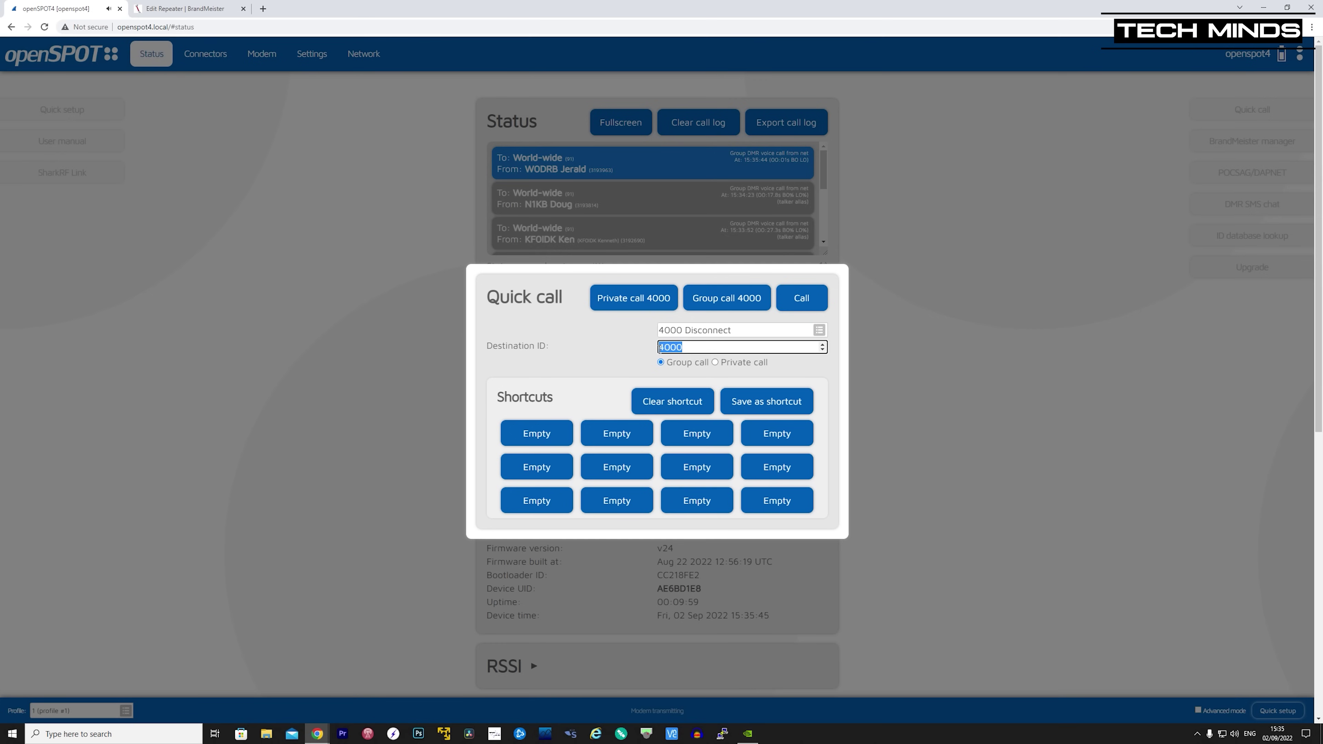
- Save a group call to 23526 Hubnet UK in the first shortcut slot
{"action": "type", "text": "23526"}
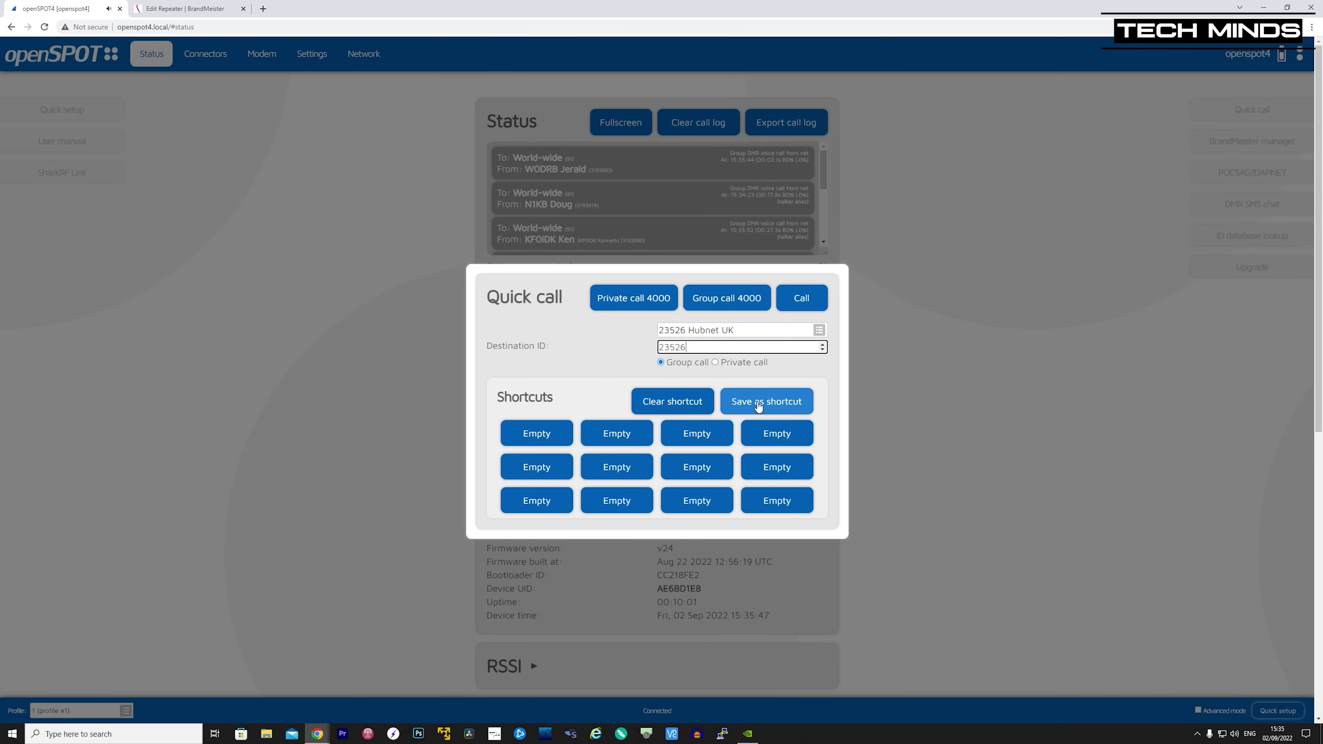
{"action": "left_click", "coordinate": [762, 402]}
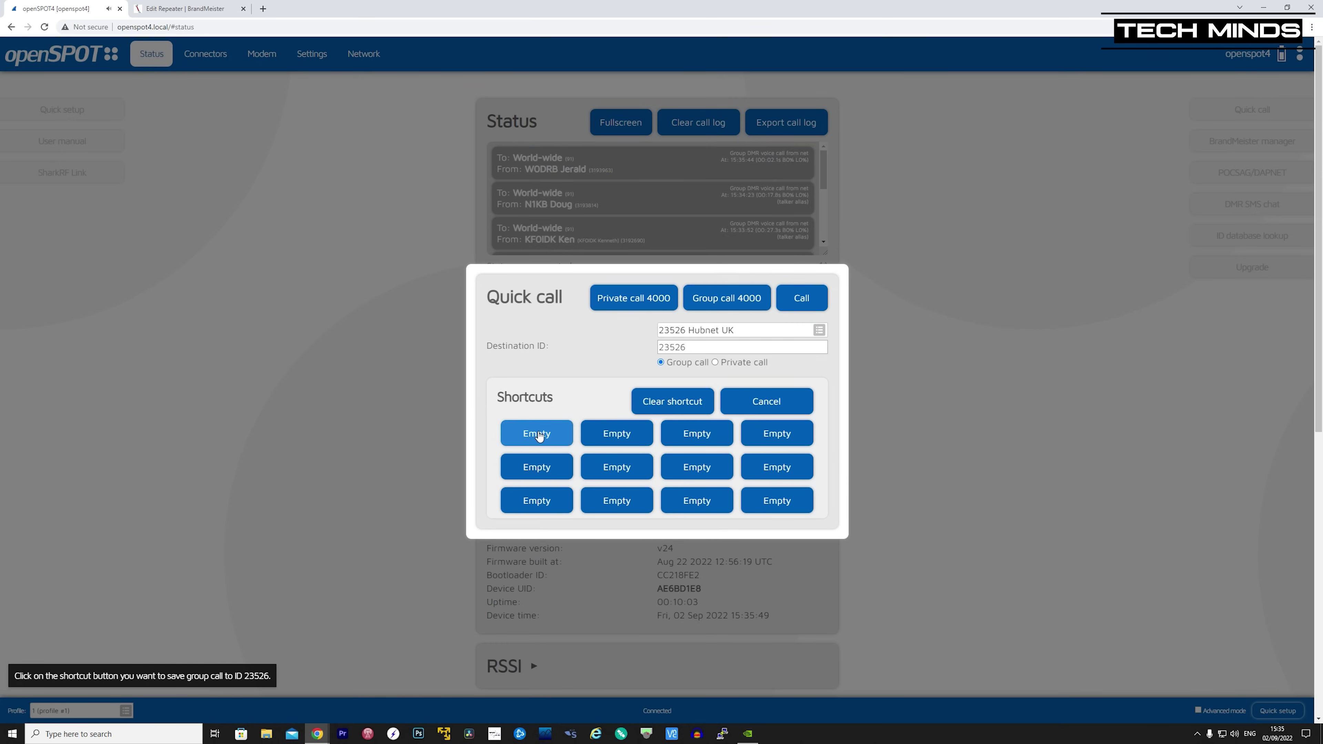
{"action": "left_click", "coordinate": [562, 437]}
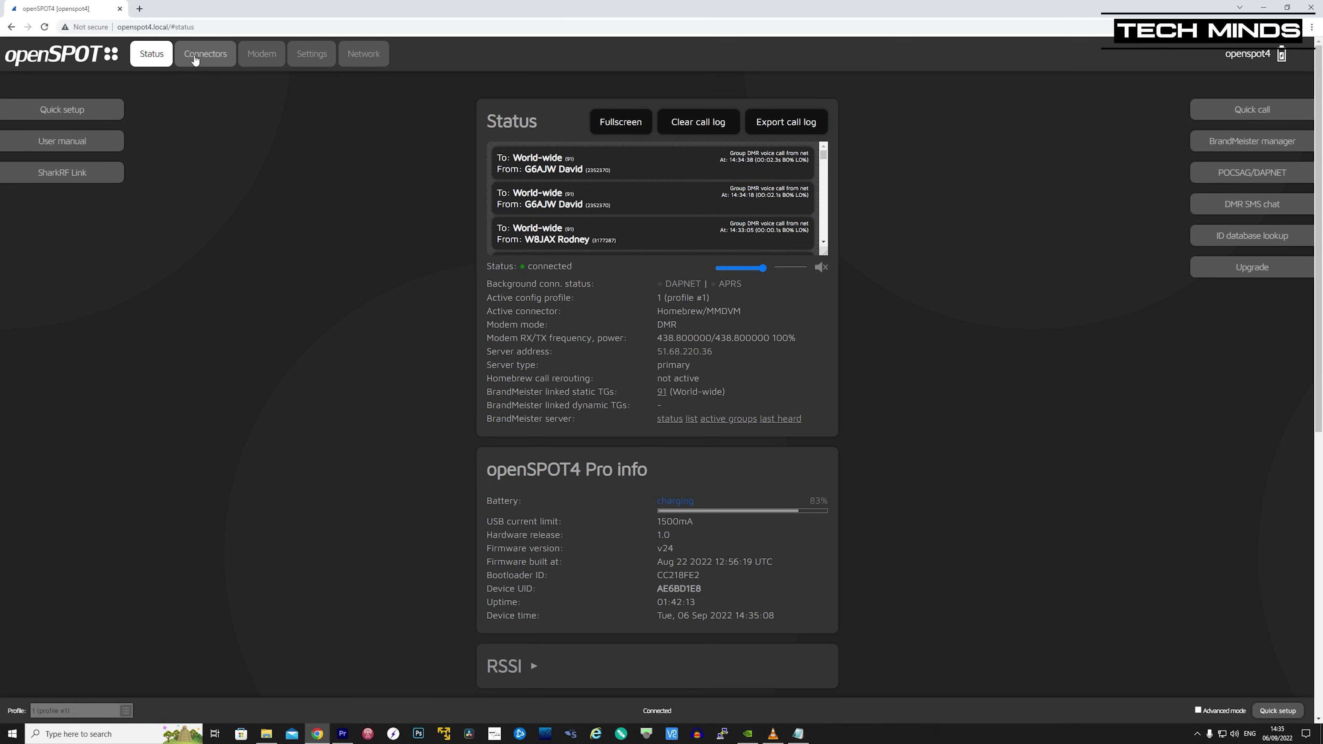
- Open the connector and network settings with Advanced mode enabled
{"action": "left_click", "coordinate": [195, 57]}
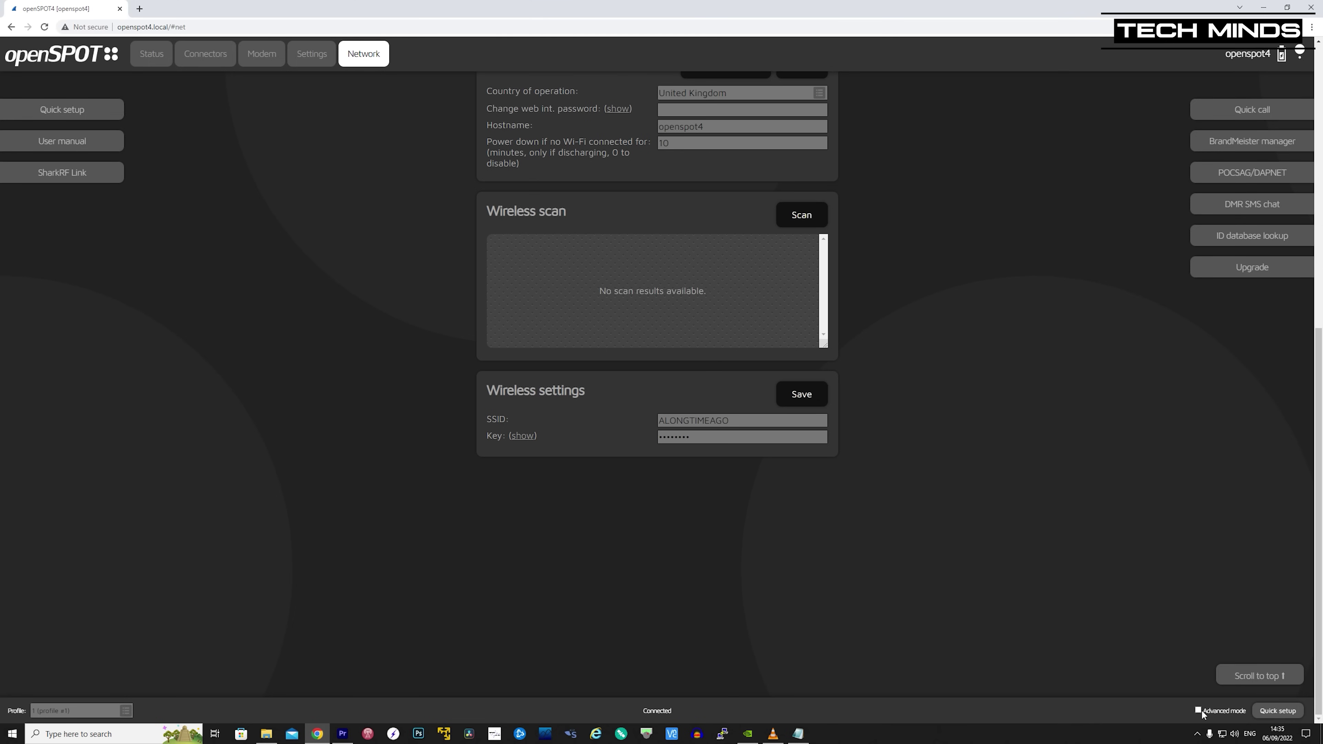
{"action": "left_click", "coordinate": [1198, 710]}
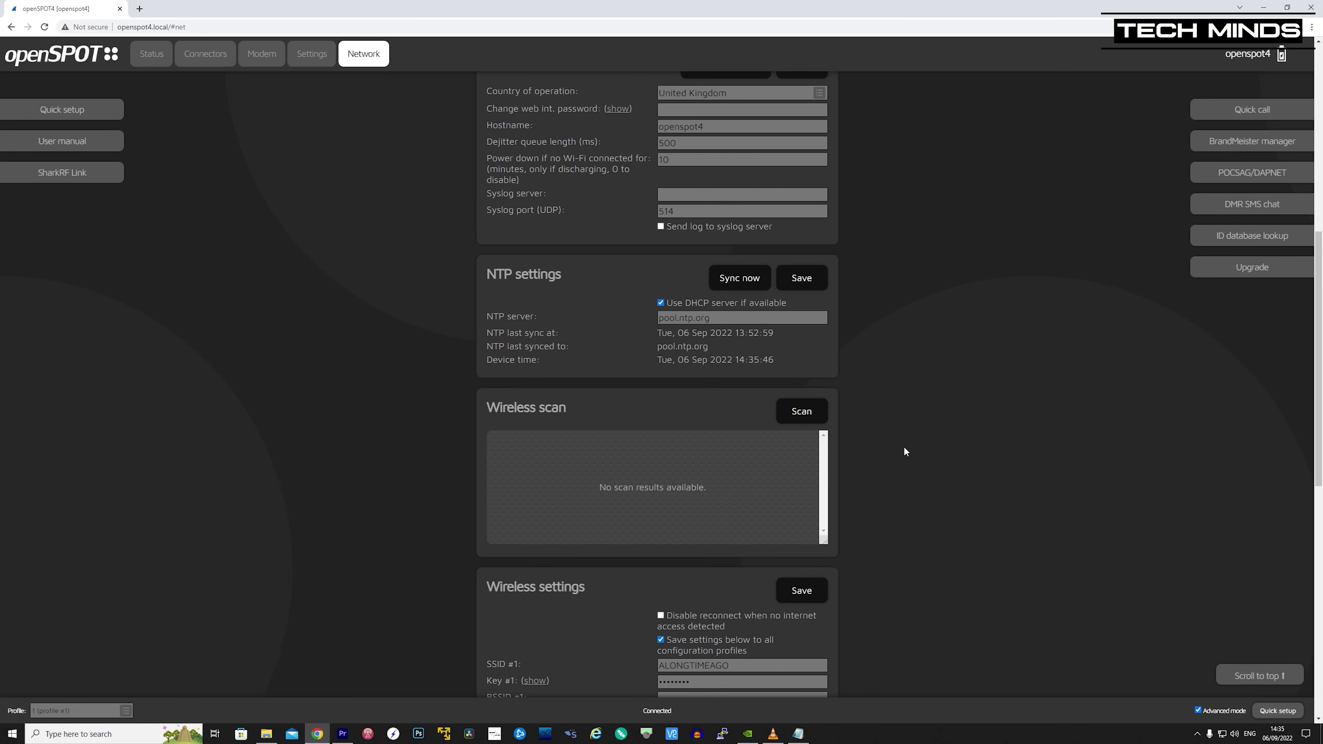
{"action": "scroll", "coordinate": [904, 448], "scroll_direction": "down", "scroll_amount": 5}
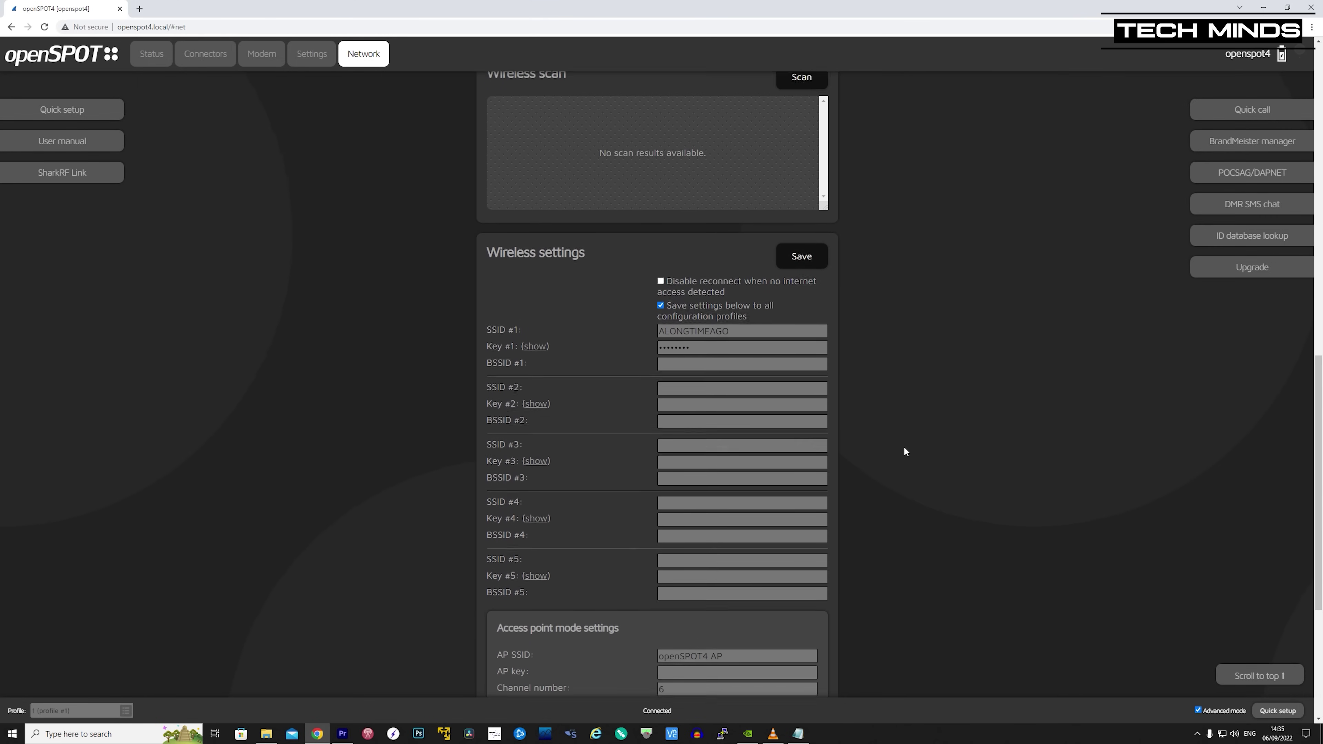
- Add the iPhone hotspot SSID and its password as Wi-Fi network #2, then save
{"action": "scroll", "coordinate": [904, 447], "scroll_direction": "up", "scroll_amount": 2}
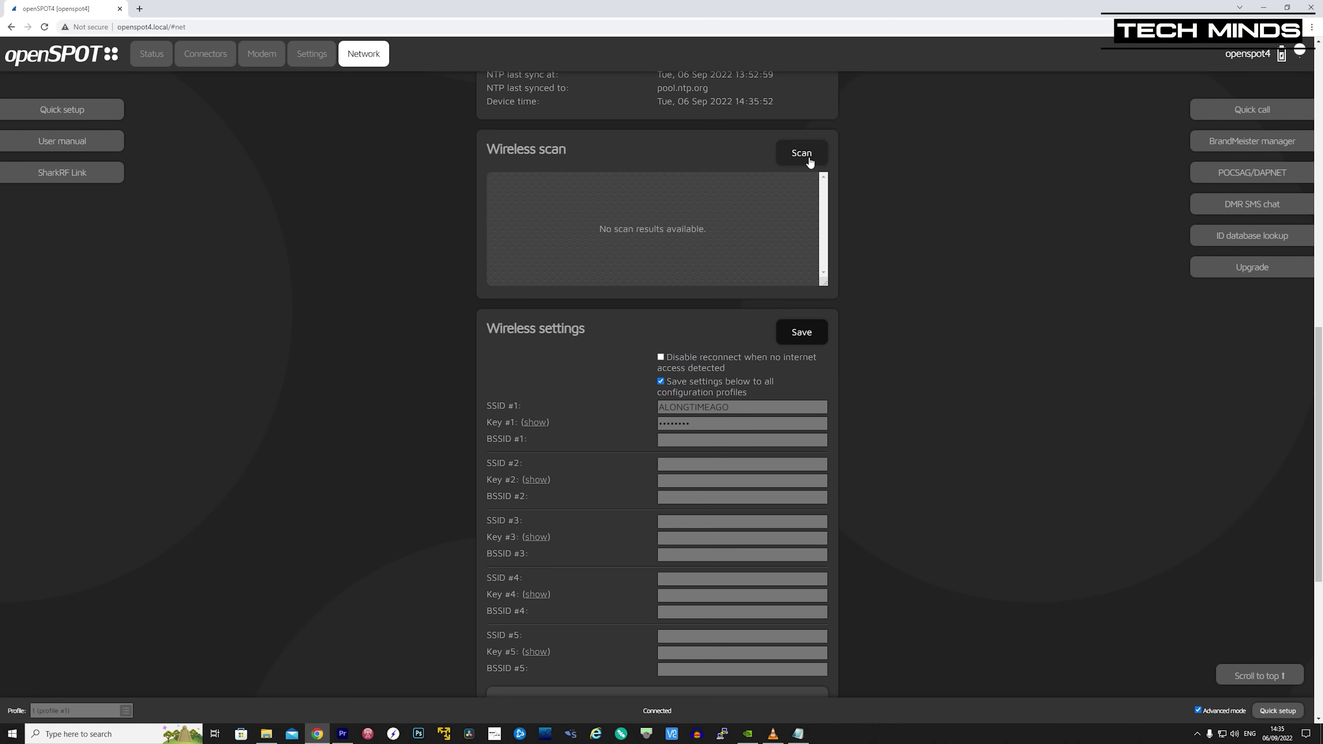
{"action": "left_click", "coordinate": [799, 154]}
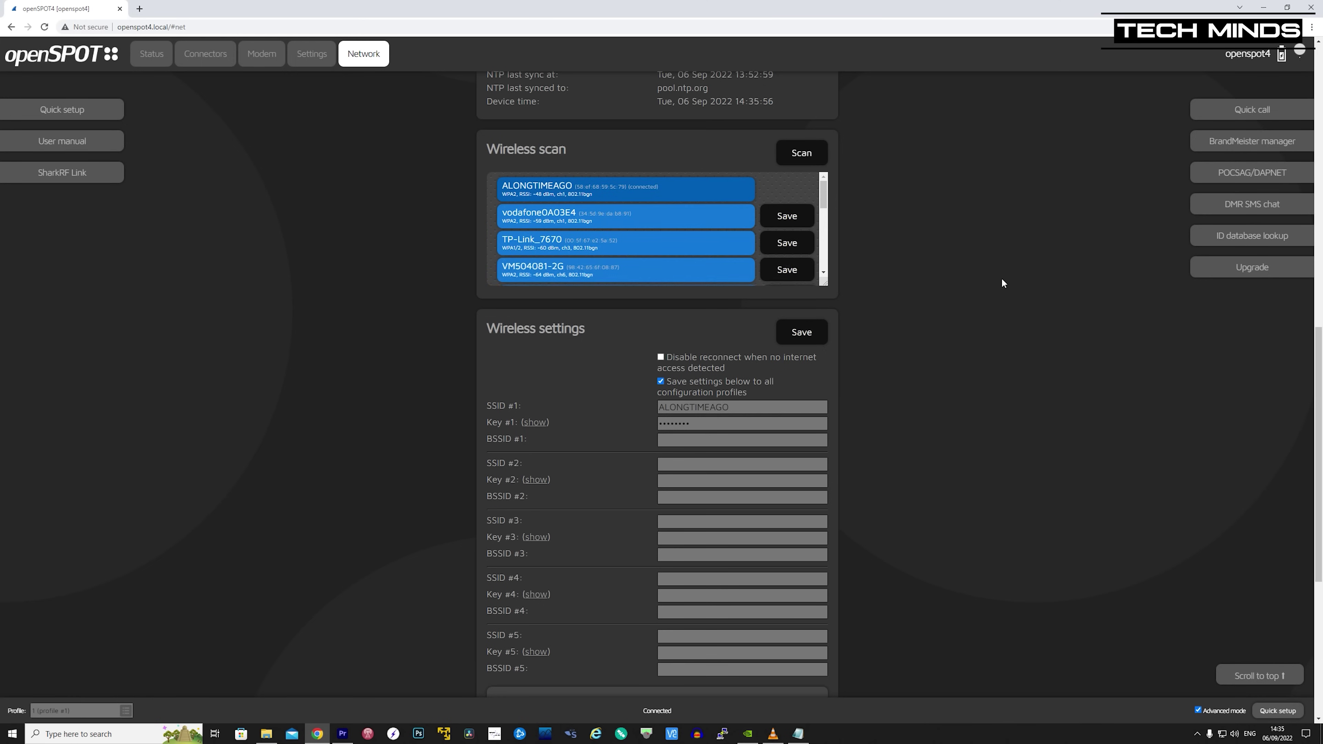
{"action": "left_click", "coordinate": [677, 463]}
{"action": "type", "text": "Mat"}
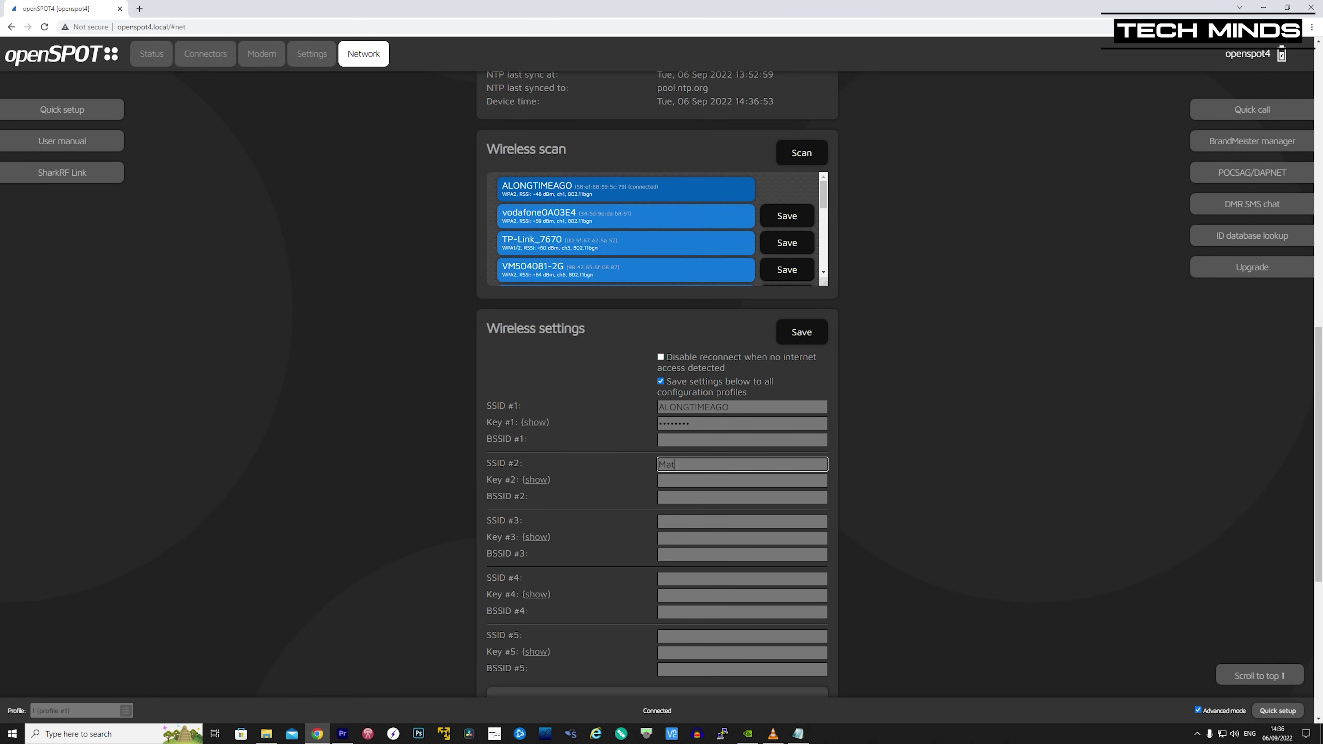
{"action": "type", "text": "t_iphone"}
{"action": "key", "text": "Tab"}
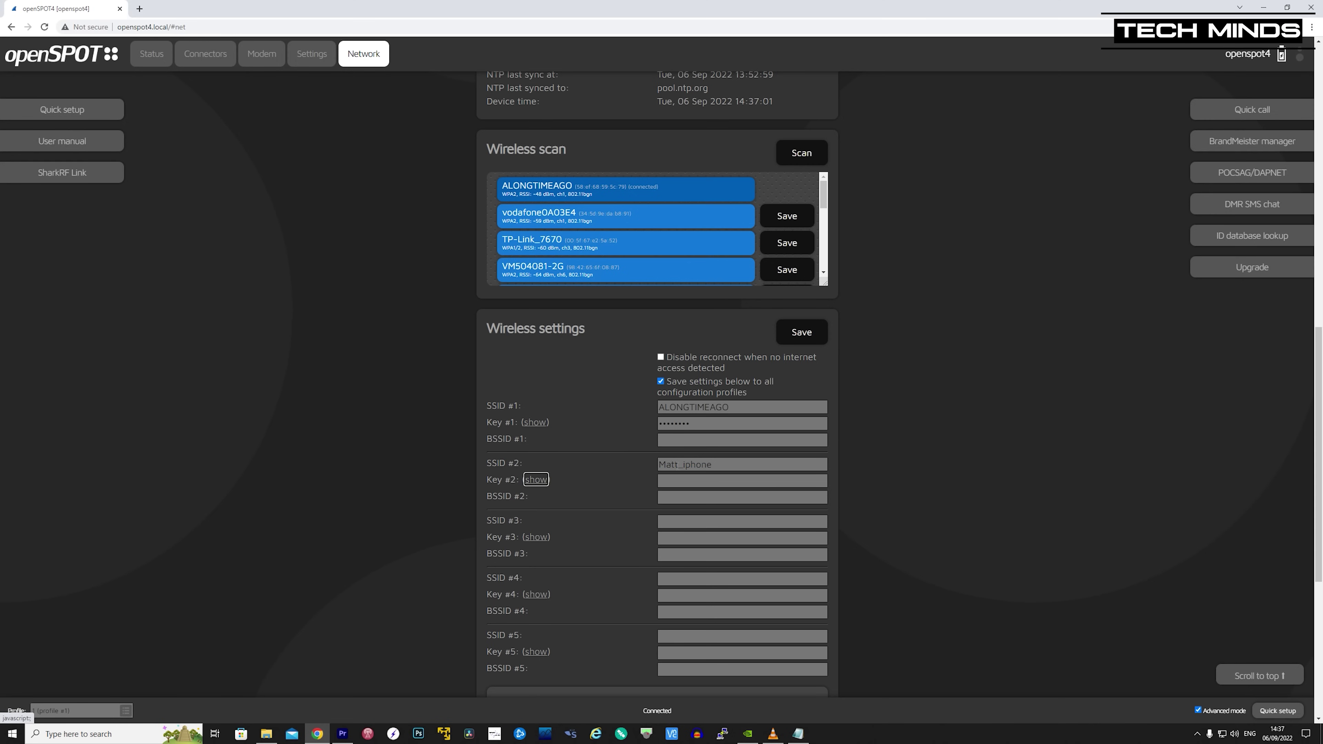
{"action": "key", "text": "Tab"}
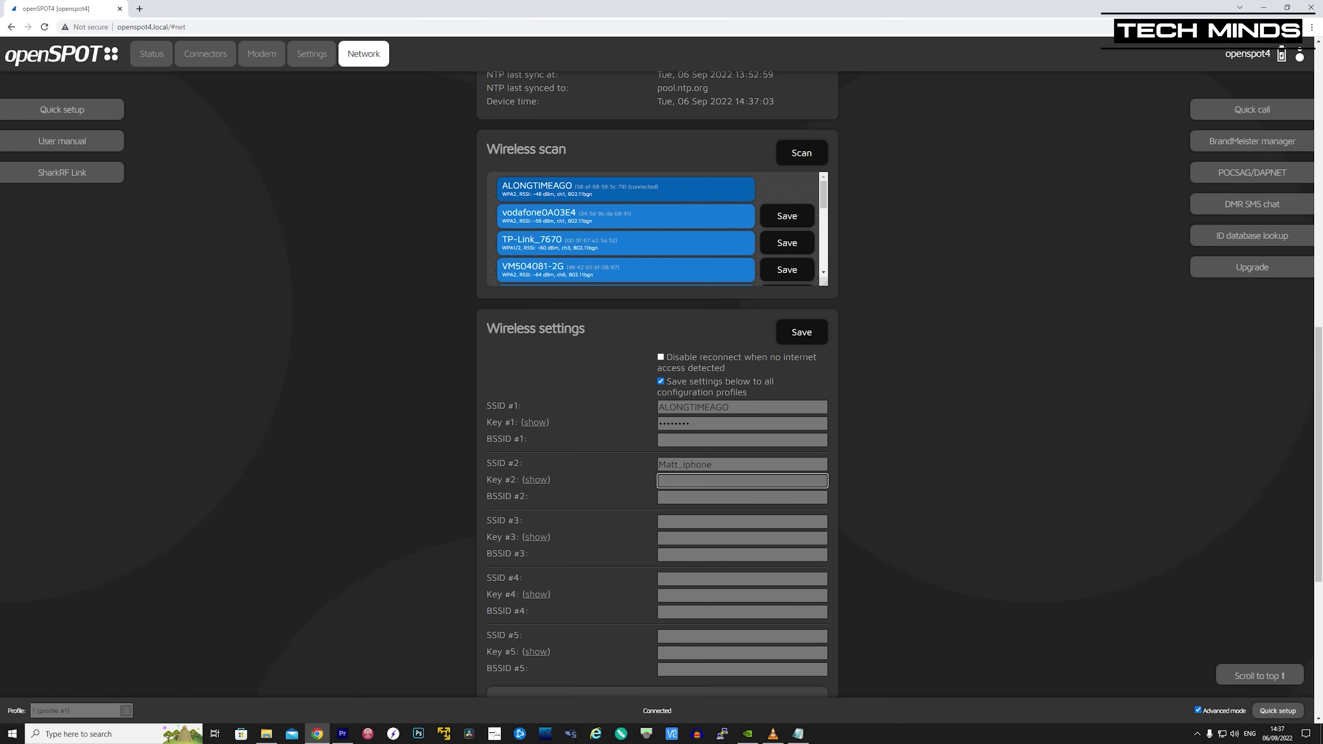
{"action": "type", "text": "123456789"}
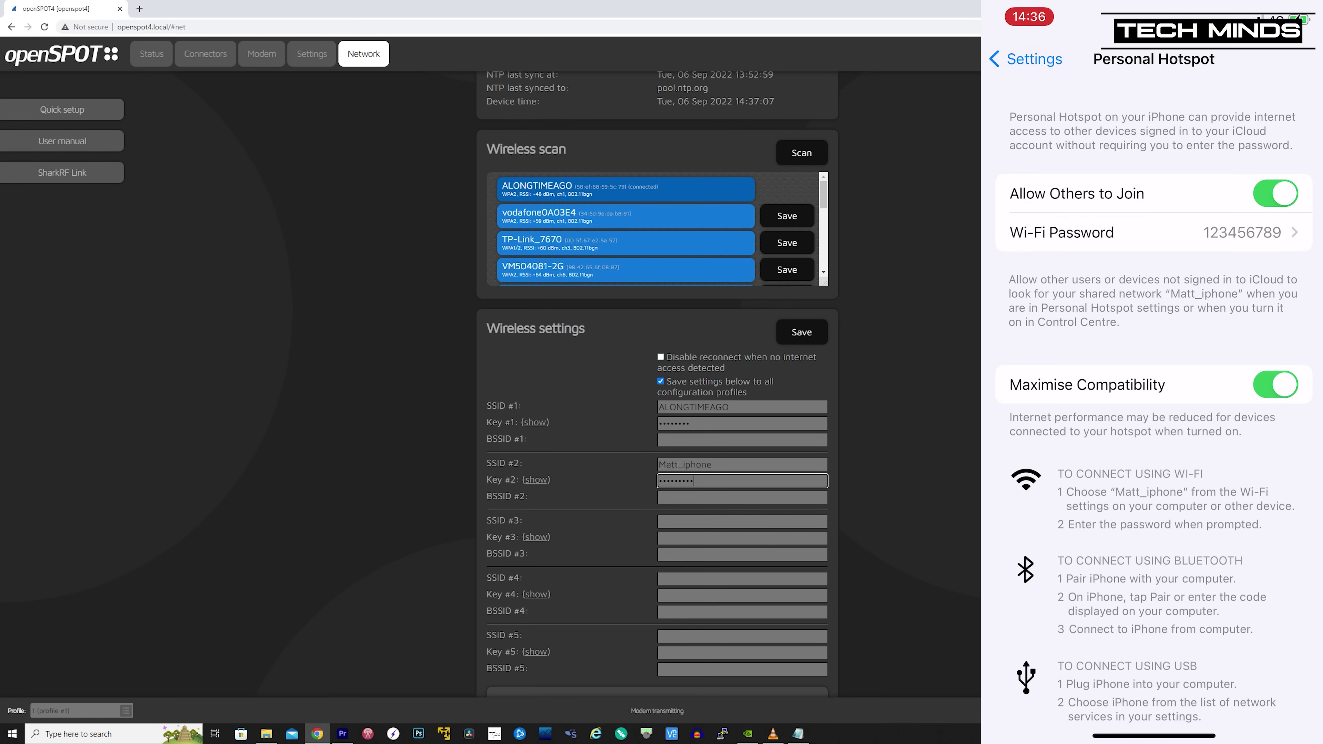
{"action": "left_click", "coordinate": [703, 502]}
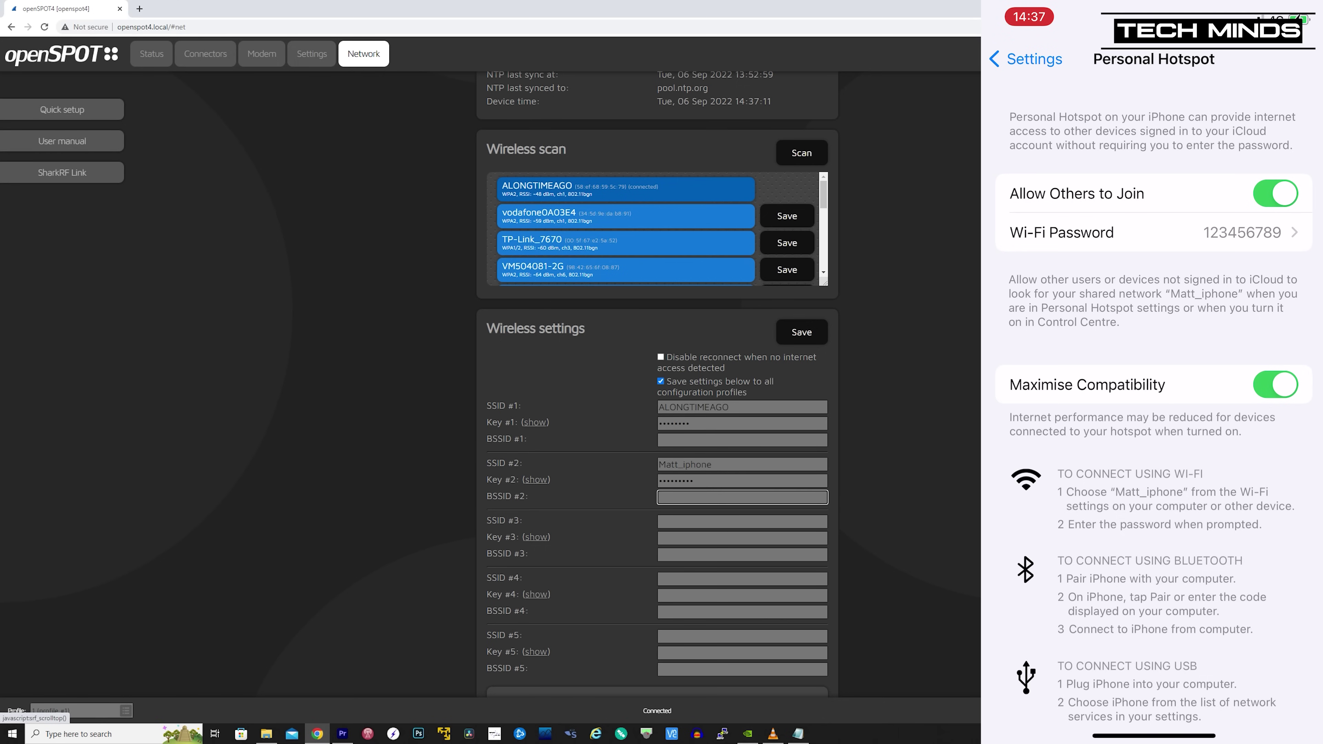
{"action": "left_click", "coordinate": [803, 334]}
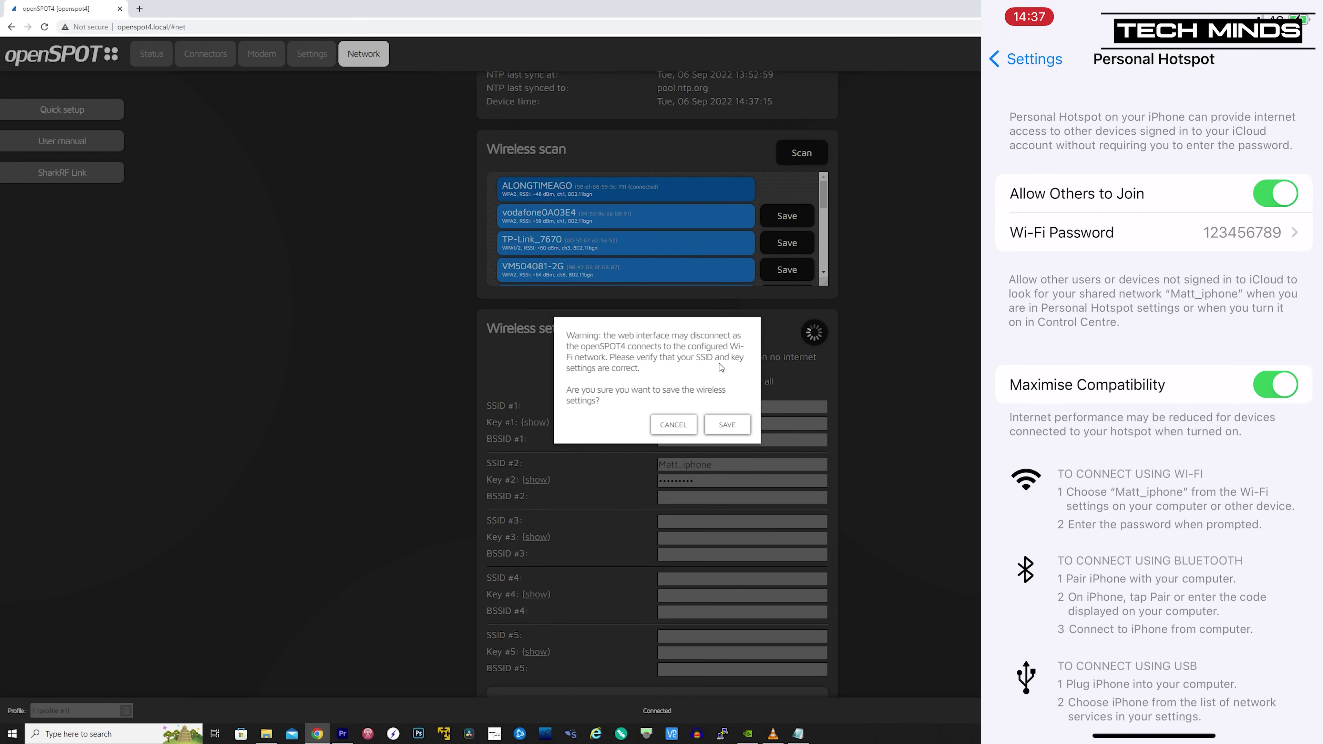
- Confirm the wireless settings save and dismiss the 'Wireless settings changed' notice
{"action": "left_click", "coordinate": [726, 425]}
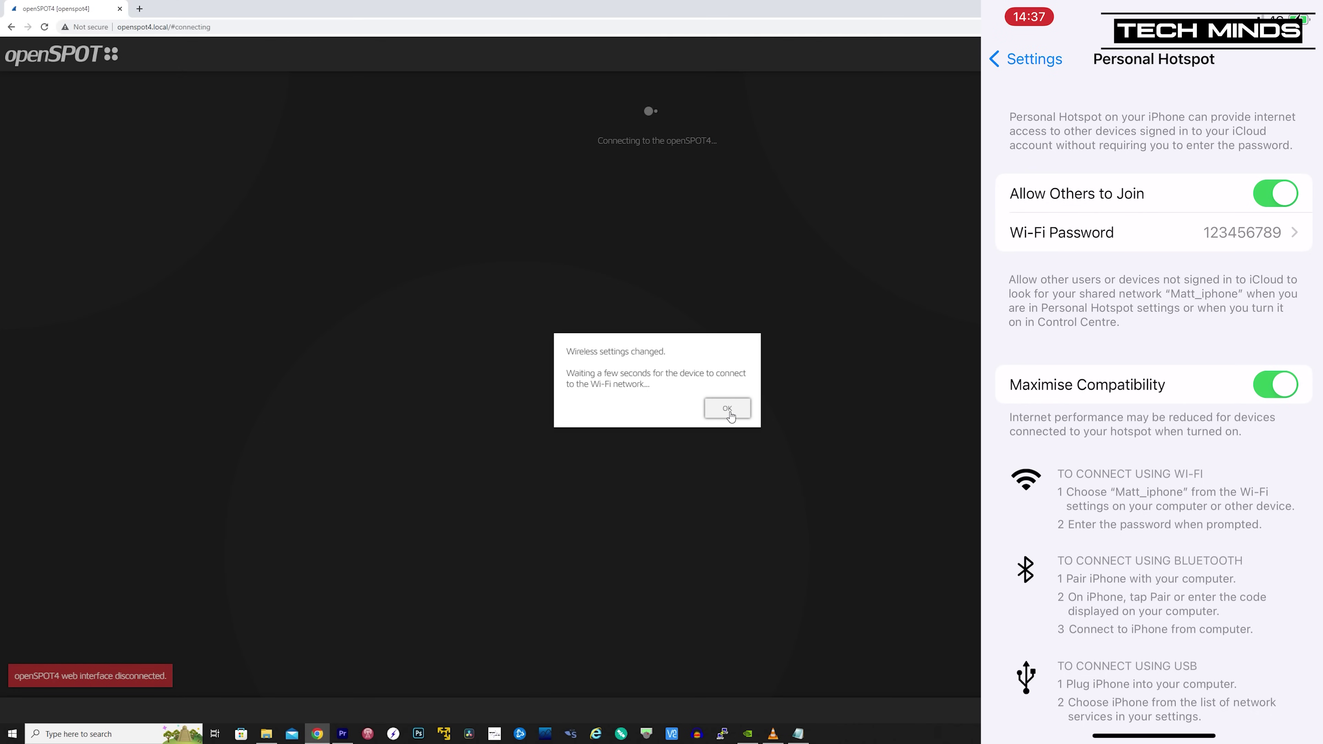
{"action": "left_click", "coordinate": [729, 411]}
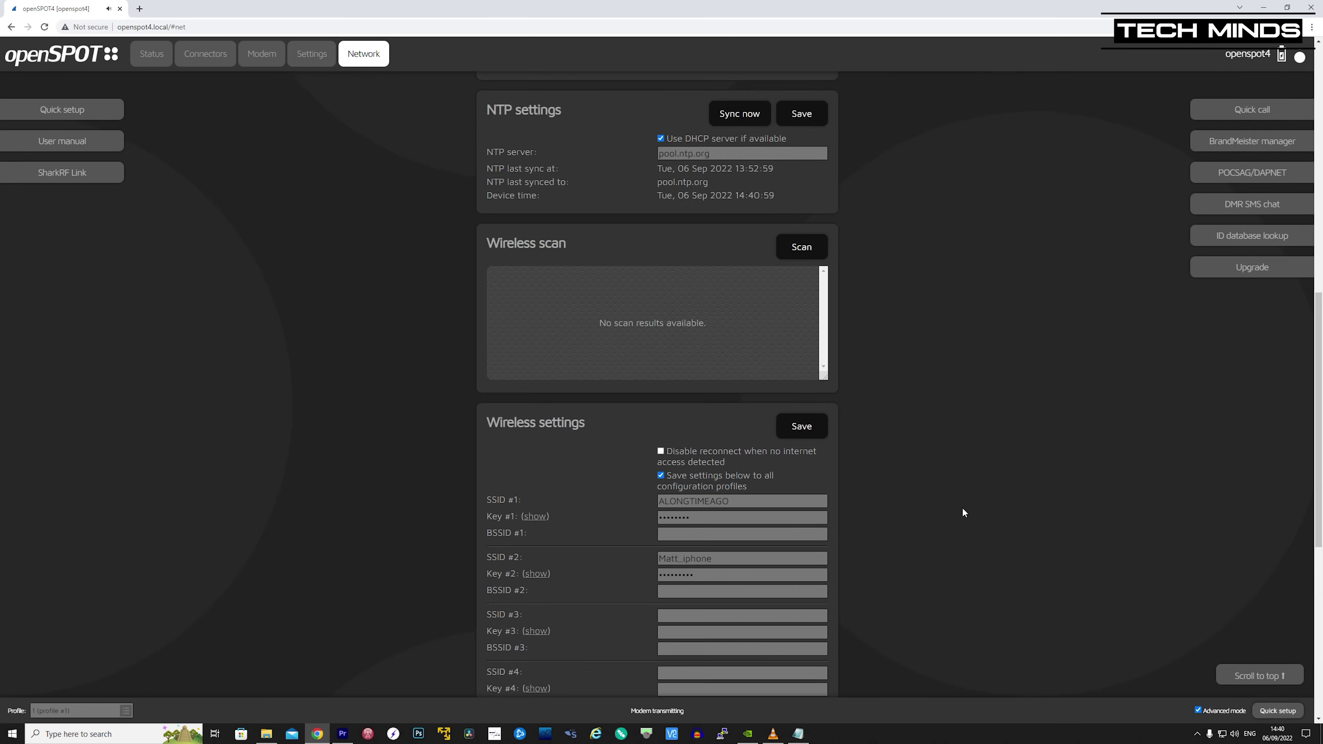
- Switch openSPOT4's active connector to YSFReflector on the 00-HUBNet-00 (96265) server
{"action": "scroll", "coordinate": [962, 507], "scroll_direction": "up", "scroll_amount": 15}
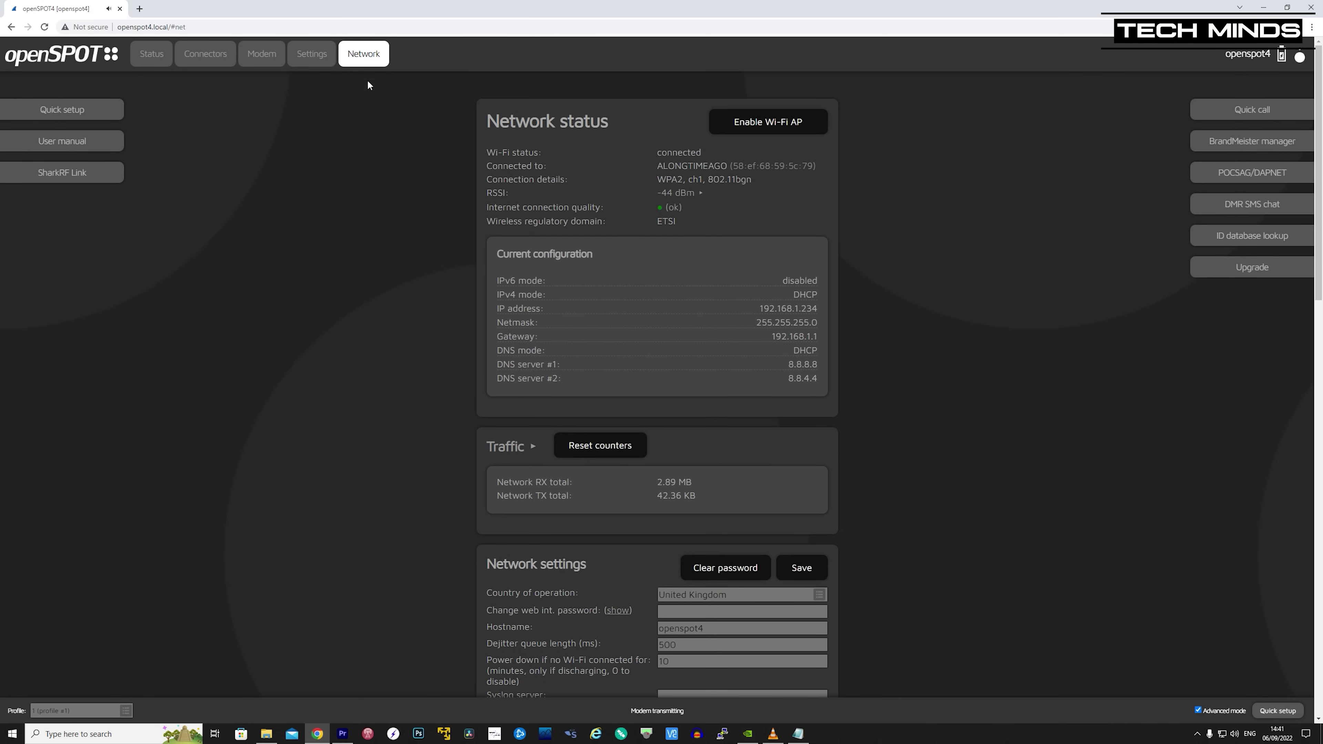
{"action": "left_click", "coordinate": [203, 53]}
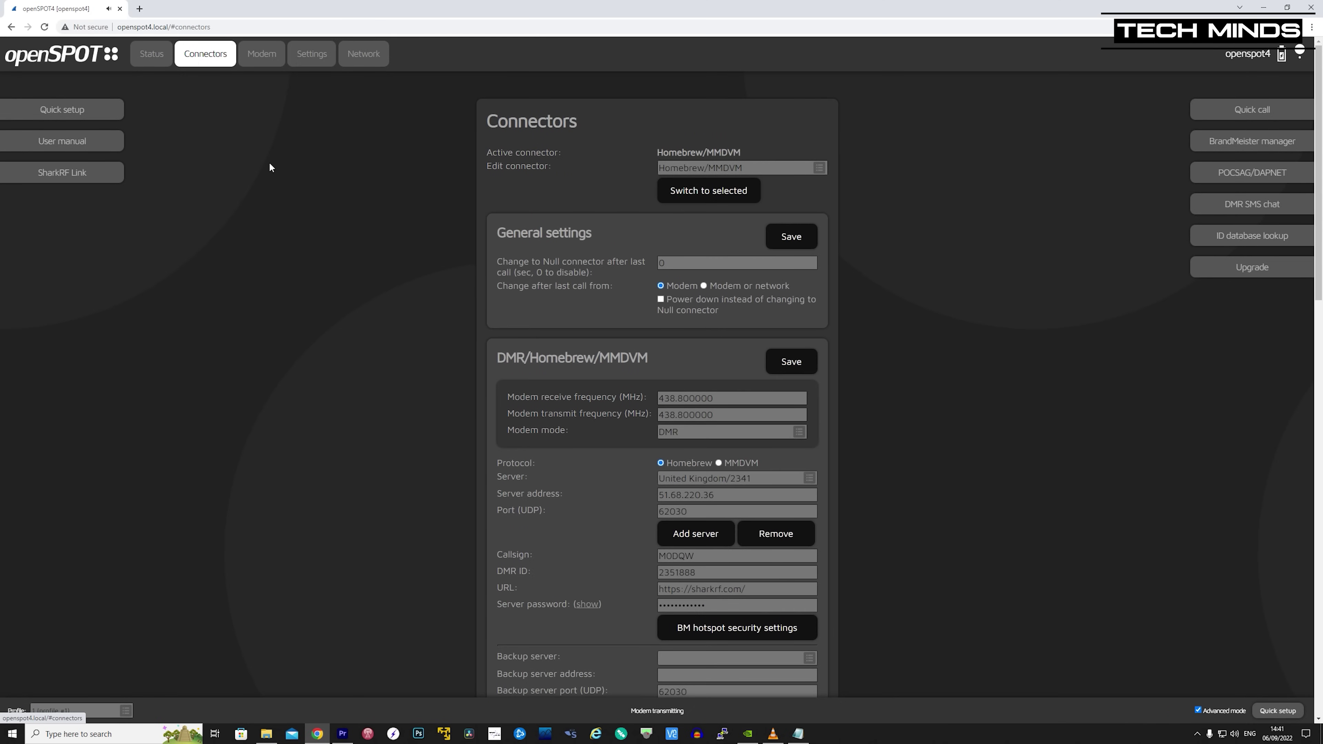
{"action": "left_click", "coordinate": [819, 167]}
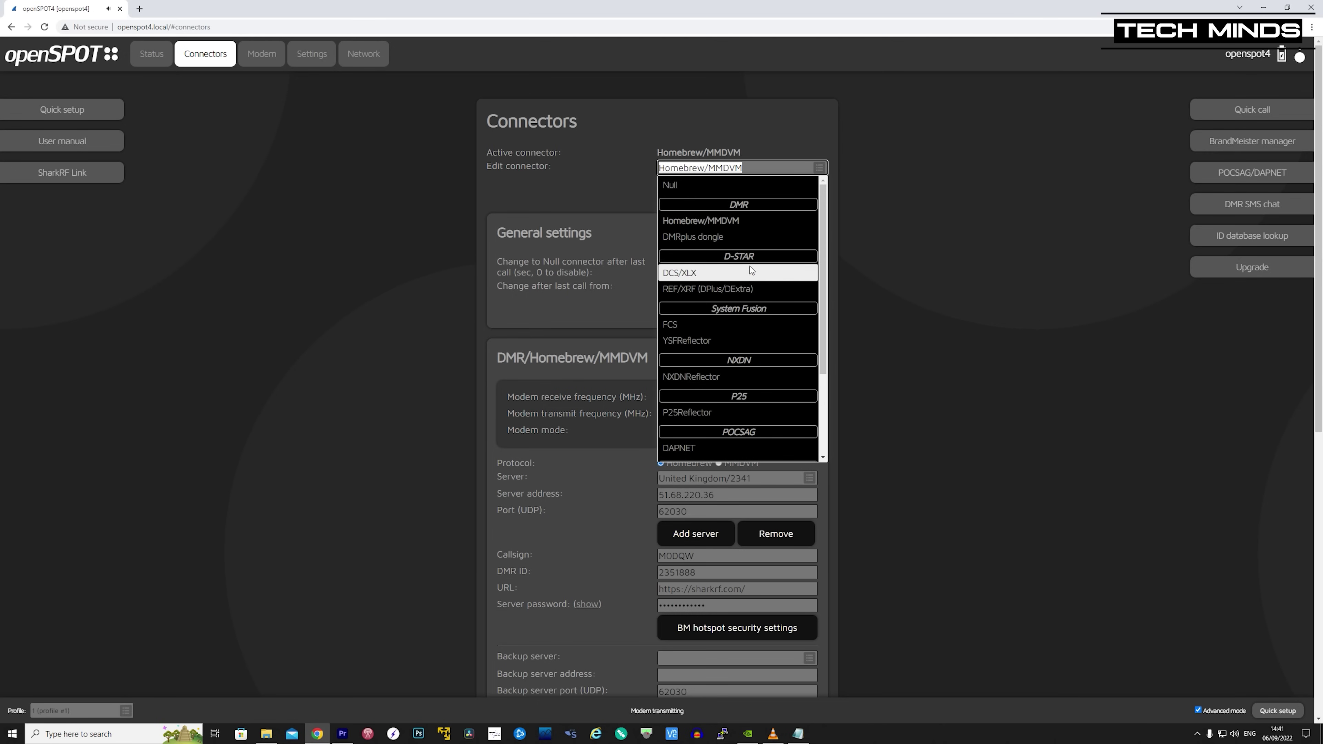
{"action": "left_click", "coordinate": [711, 339]}
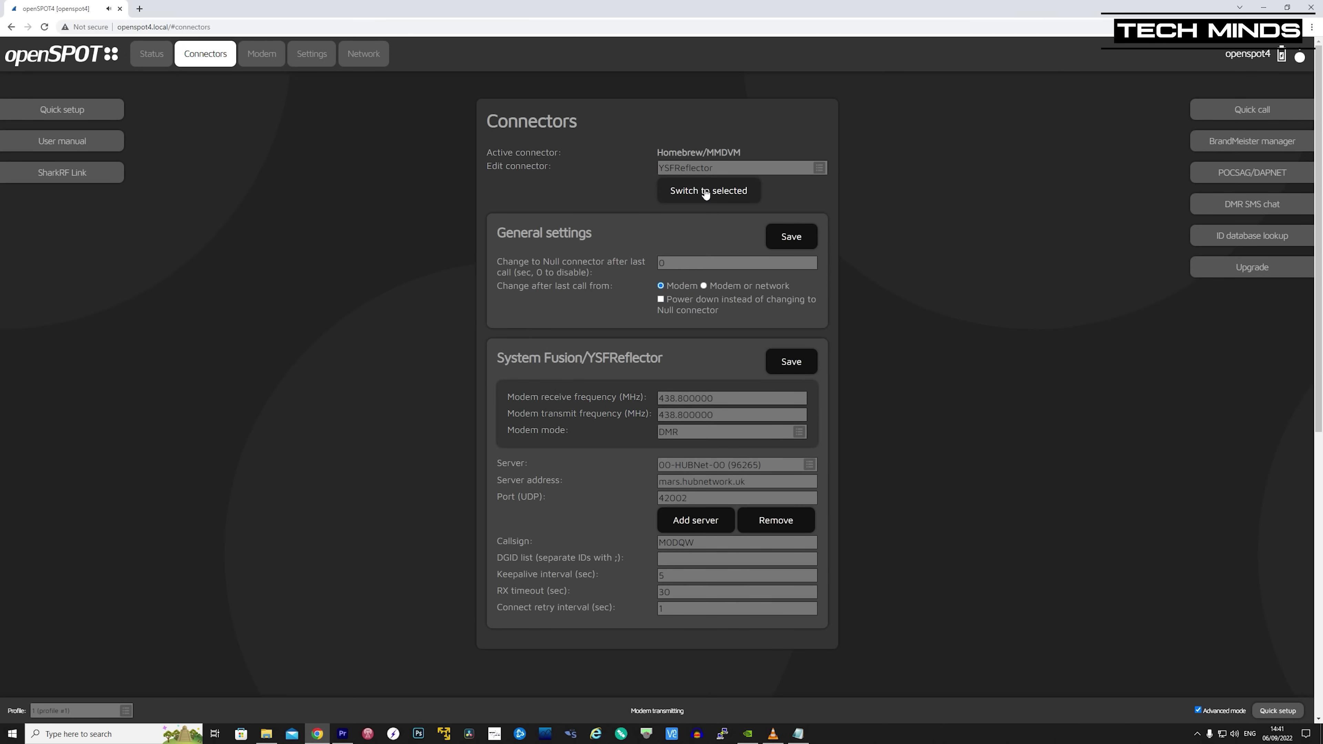
{"action": "left_click", "coordinate": [705, 192]}
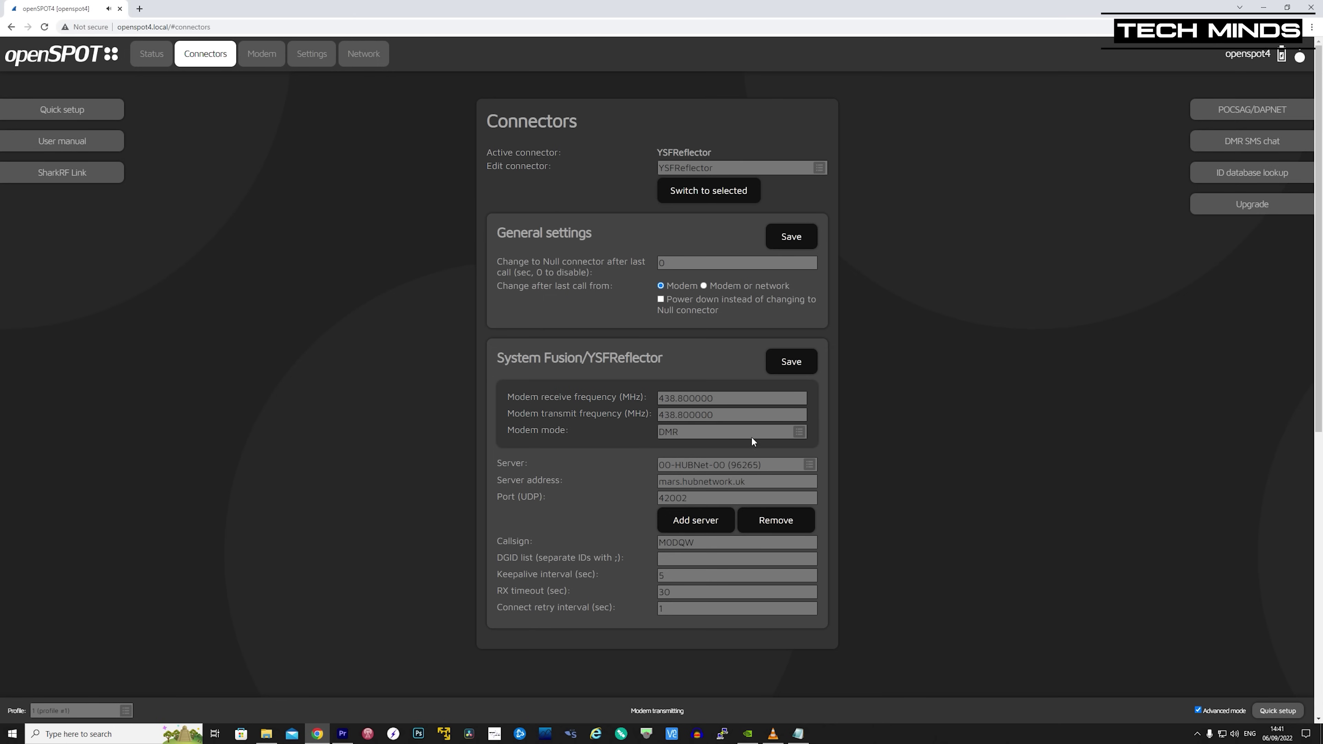
{"action": "left_click", "coordinate": [800, 433]}
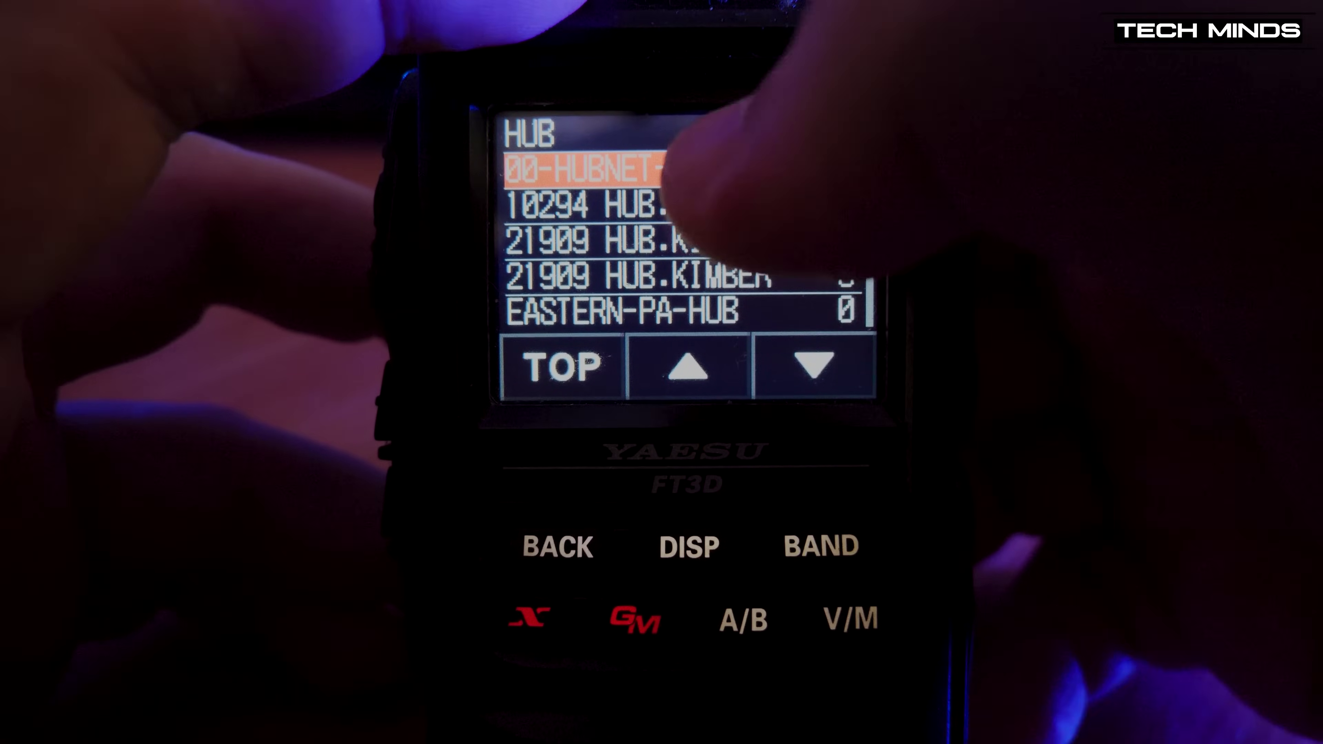
- Join 00-HUBNET-00 from the FT3D's WIRES-X HUB list
{"action": "left_click", "coordinate": [755, 172]}
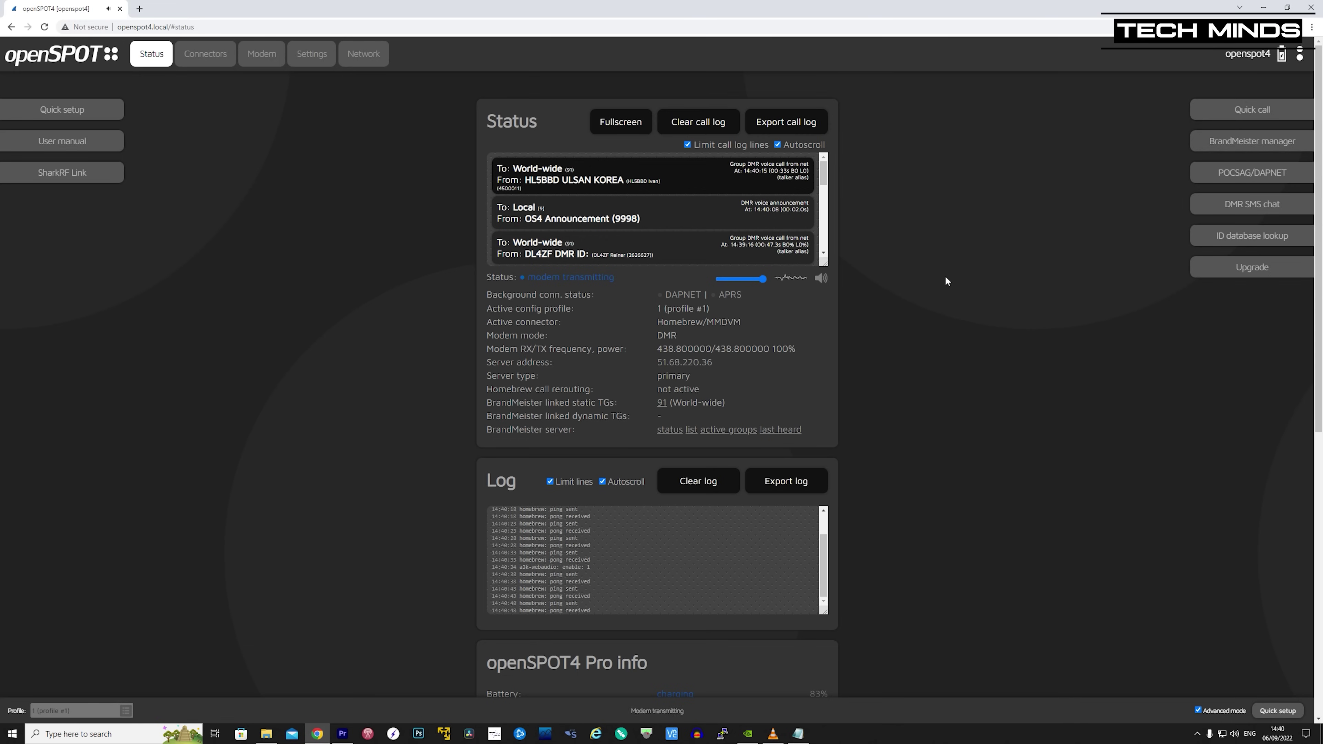
- Confirm on the Network page that the iPhone hotspot is stored as Wi-Fi SSID #2
{"action": "scroll", "coordinate": [945, 277], "scroll_direction": "down", "scroll_amount": 1}
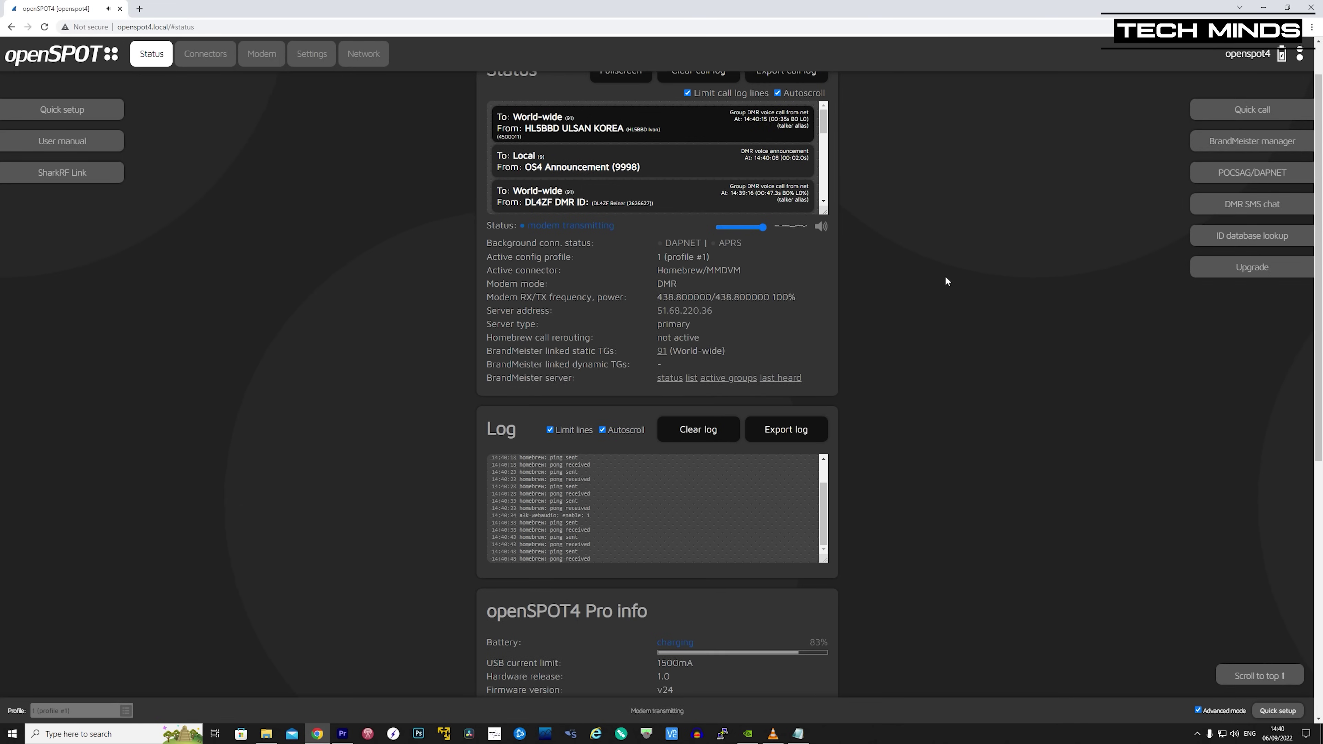
{"action": "scroll", "coordinate": [945, 277], "scroll_direction": "up", "scroll_amount": 1}
{"action": "left_click", "coordinate": [371, 59]}
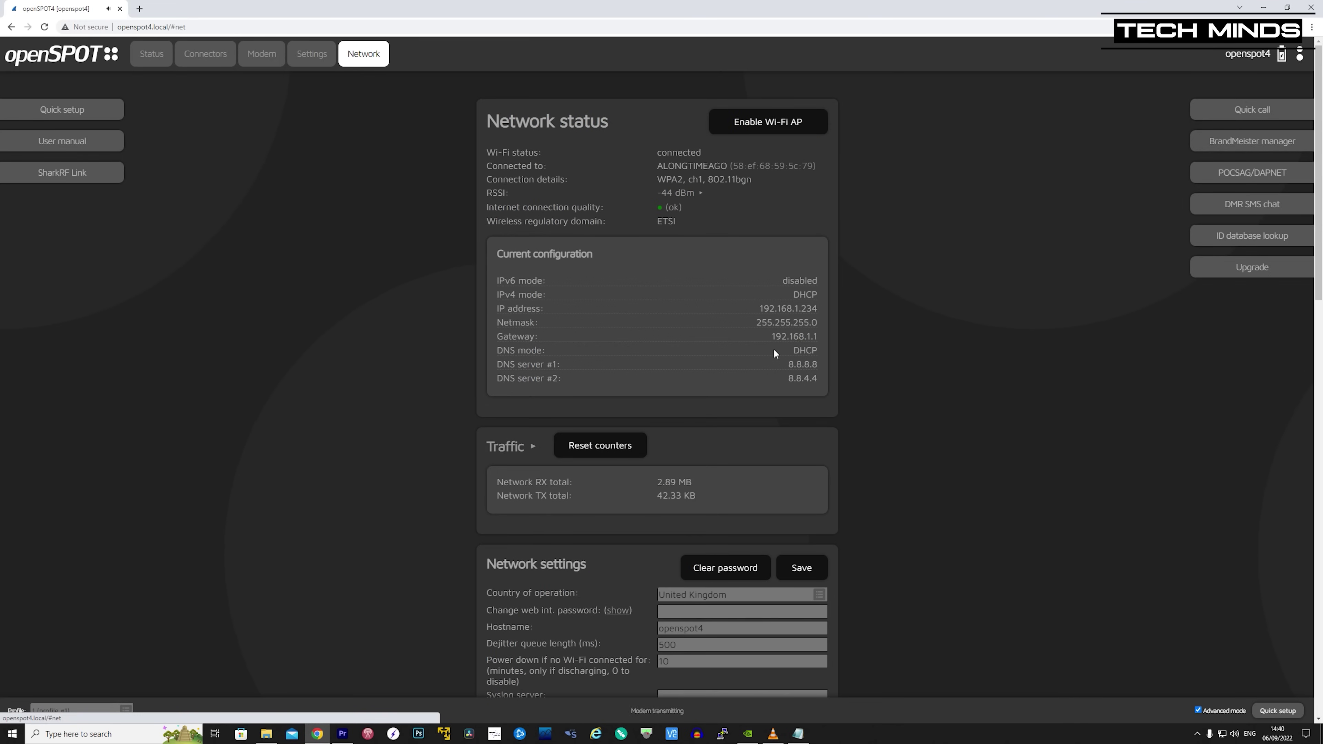
{"action": "scroll", "coordinate": [962, 506], "scroll_direction": "down", "scroll_amount": 15}
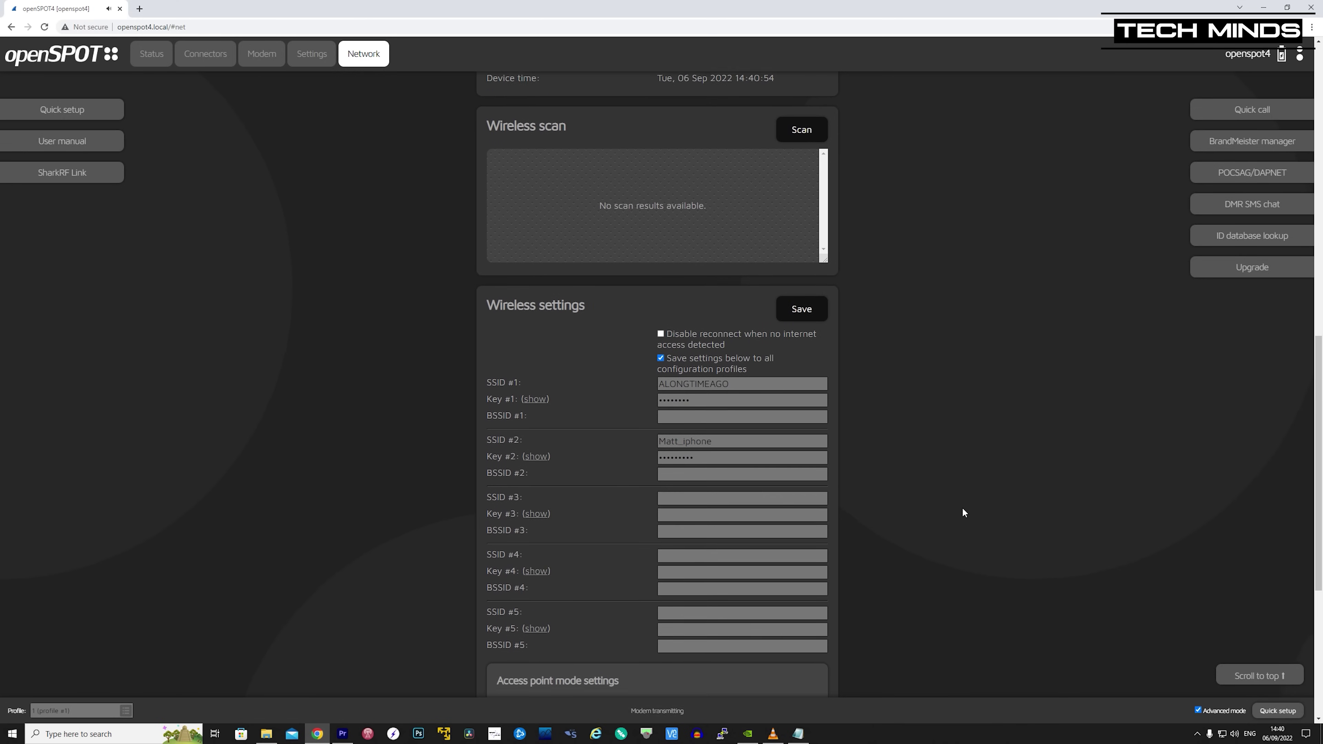
{"action": "scroll", "coordinate": [962, 509], "scroll_direction": "down", "scroll_amount": 1}
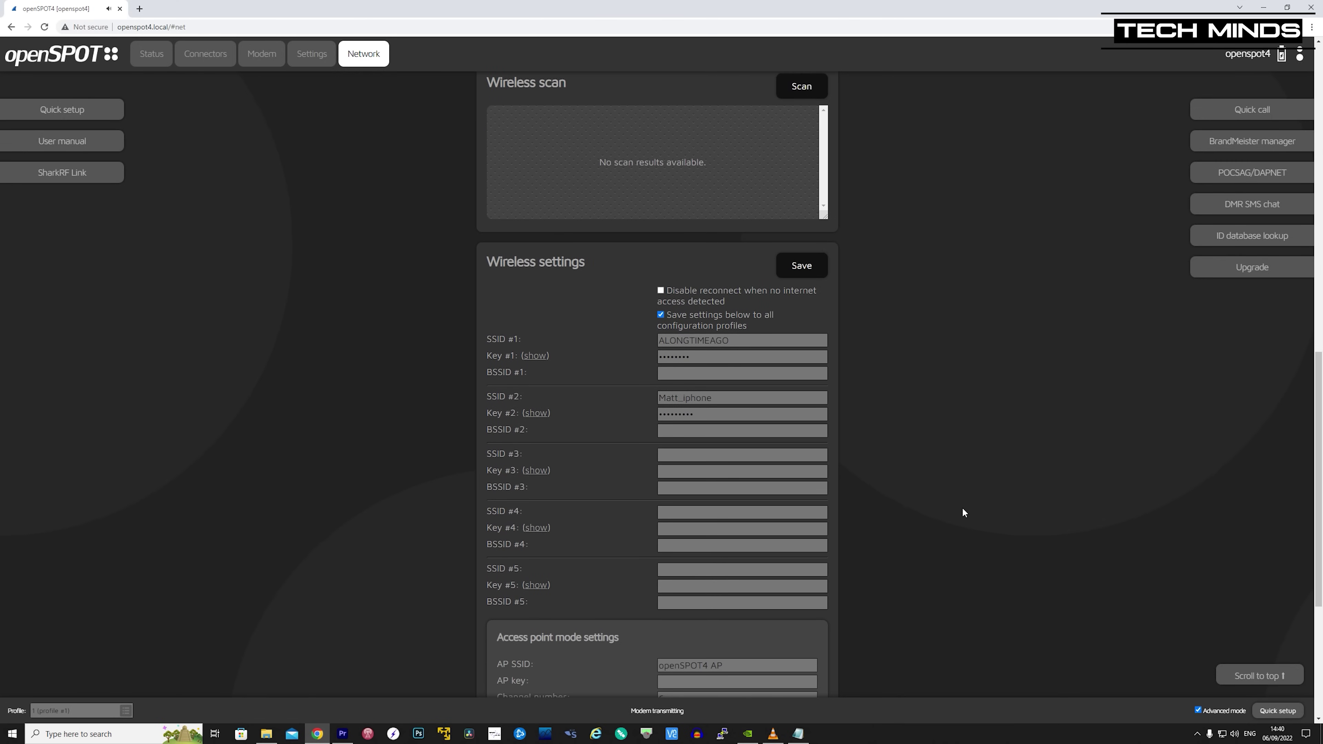
{"action": "scroll", "coordinate": [962, 506], "scroll_direction": "up", "scroll_amount": 16}
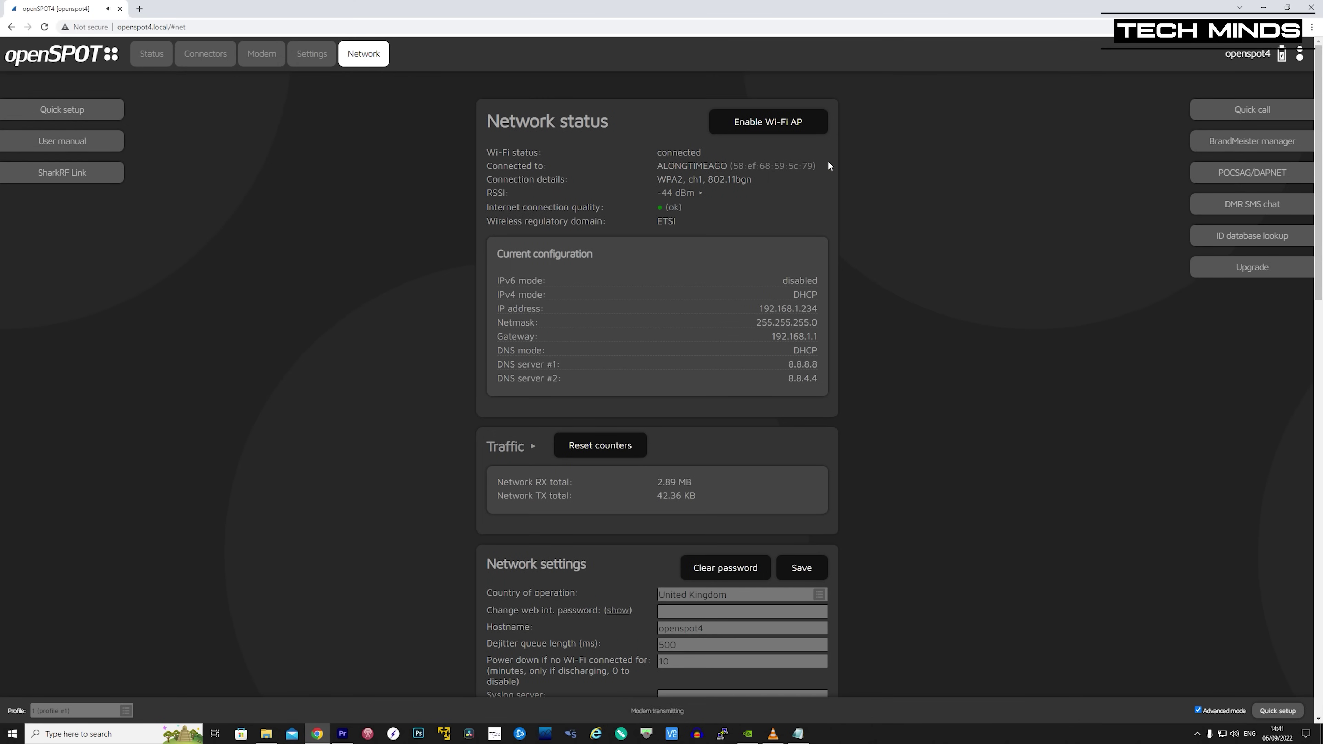
- Make YSFReflector the active connector in openSPOT4's Connectors settings
{"action": "left_click", "coordinate": [203, 58]}
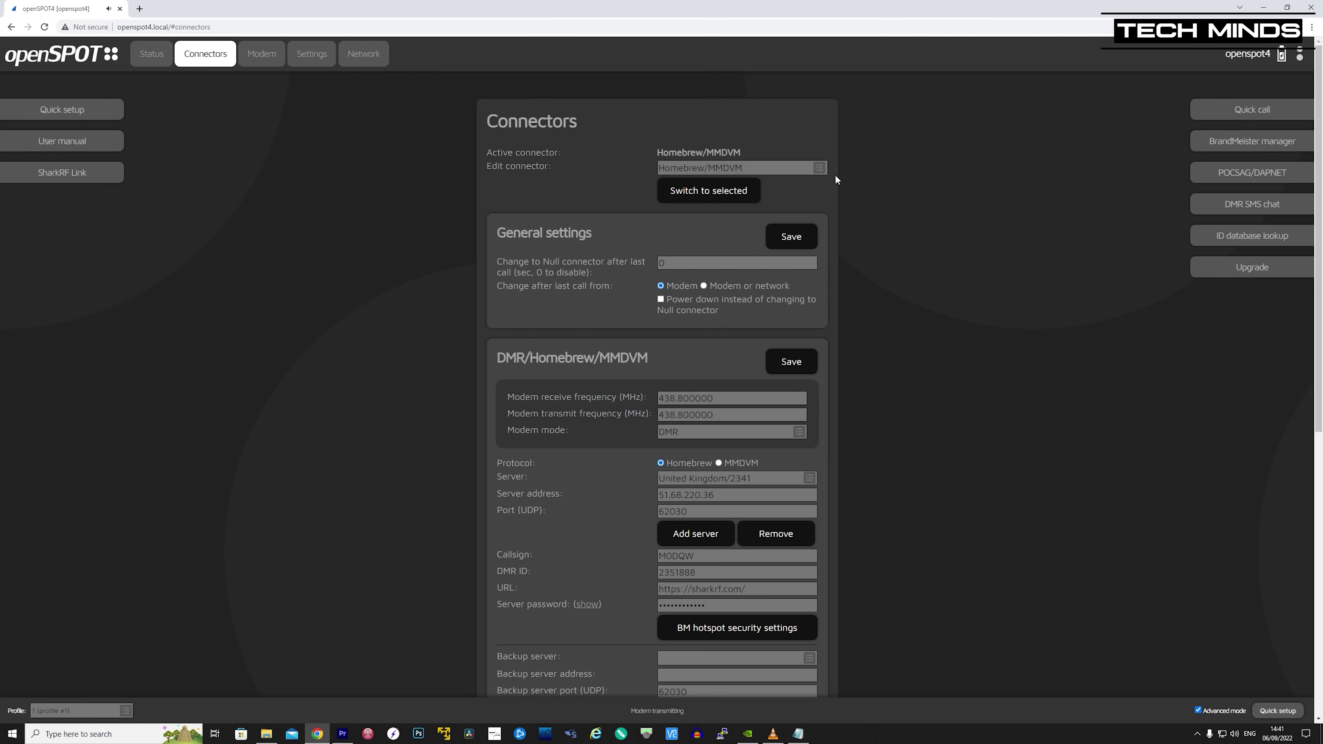
{"action": "left_click", "coordinate": [822, 169]}
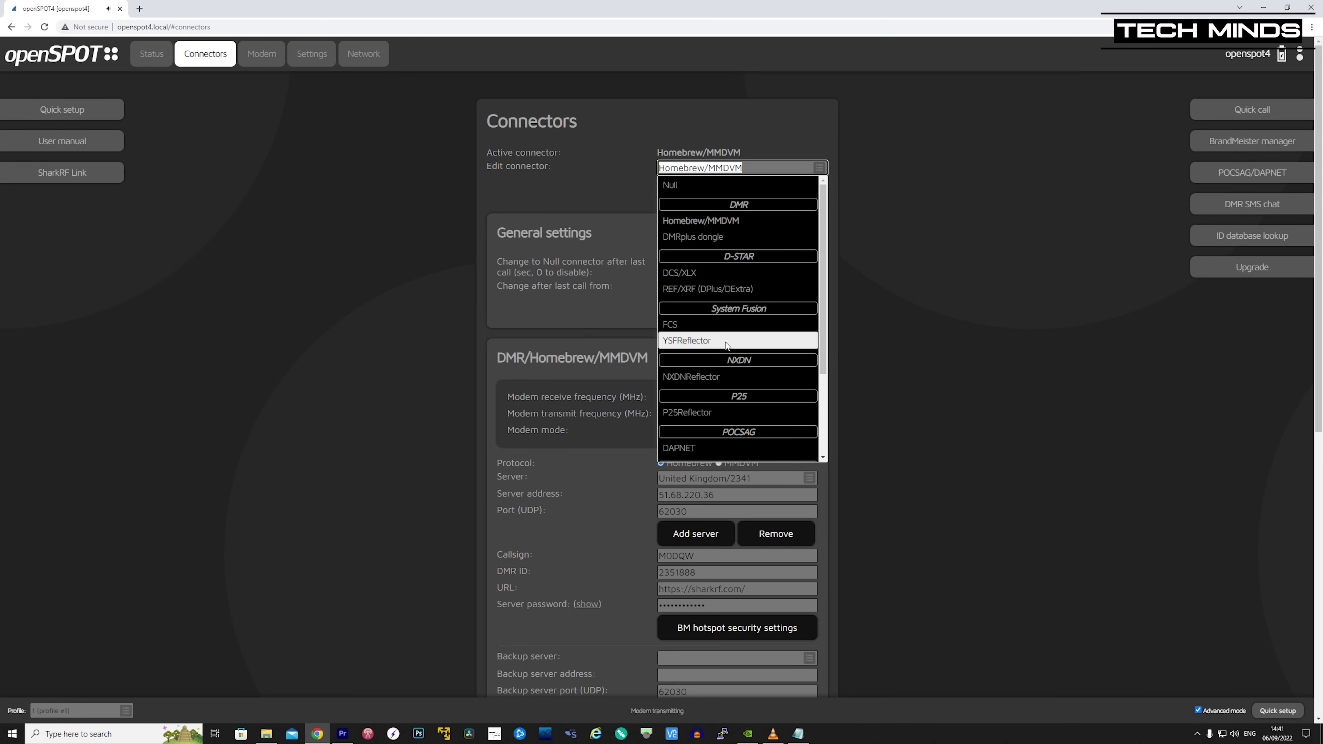
{"action": "left_click", "coordinate": [709, 341]}
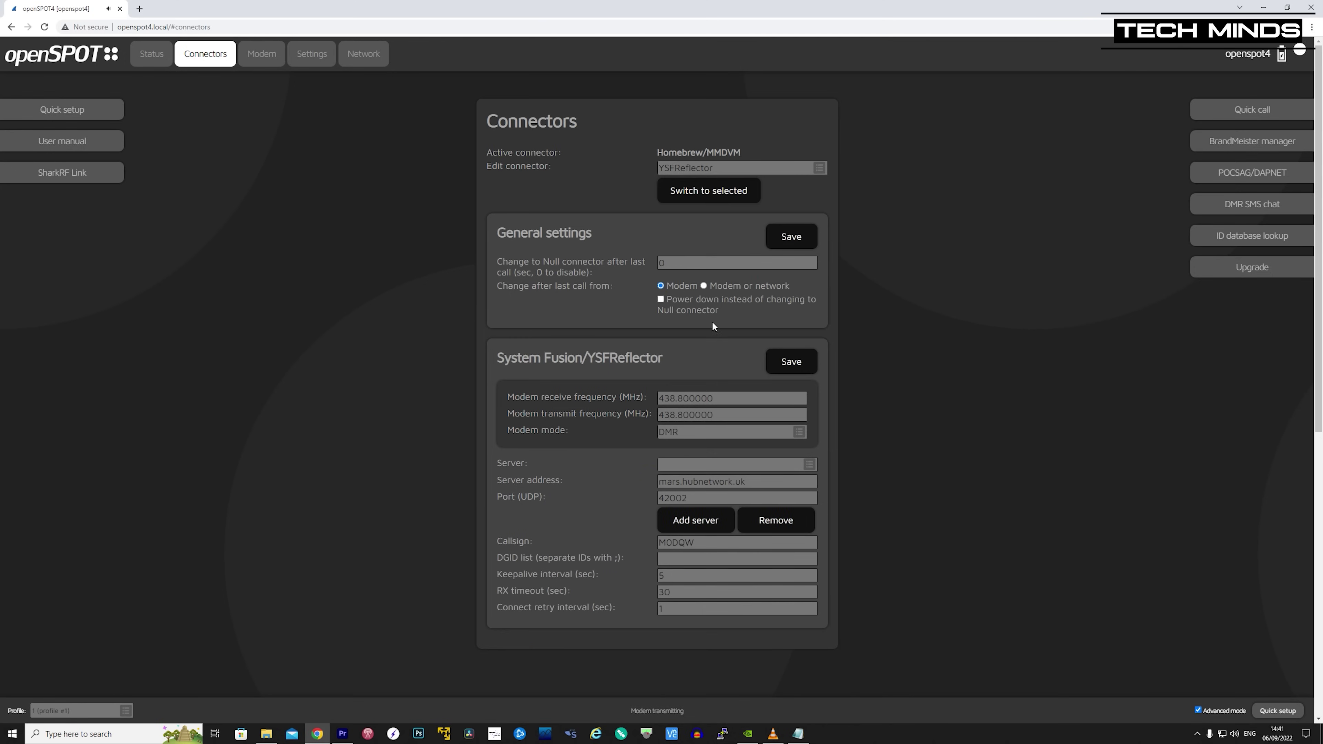
{"action": "left_click", "coordinate": [703, 192]}
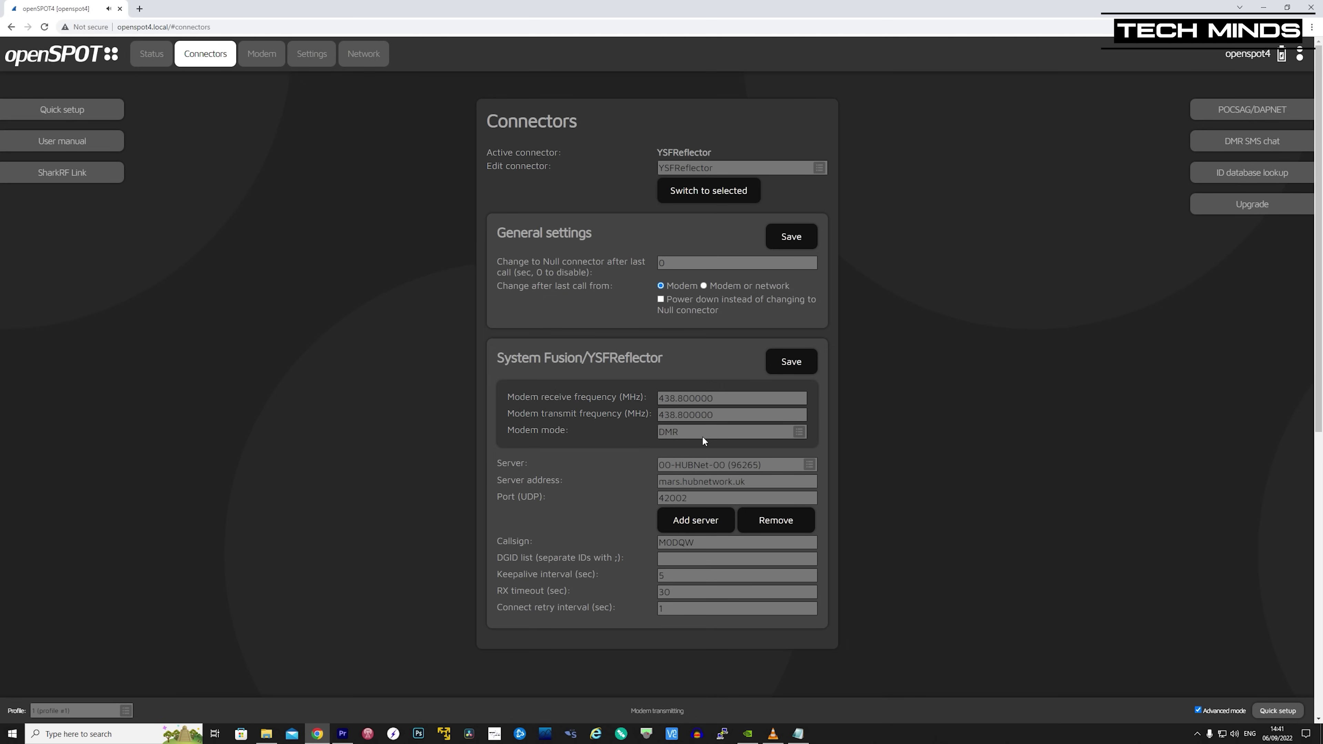
- Set the YSFReflector modem mode to C4FM, save, and check the connection status
{"action": "left_click", "coordinate": [799, 432]}
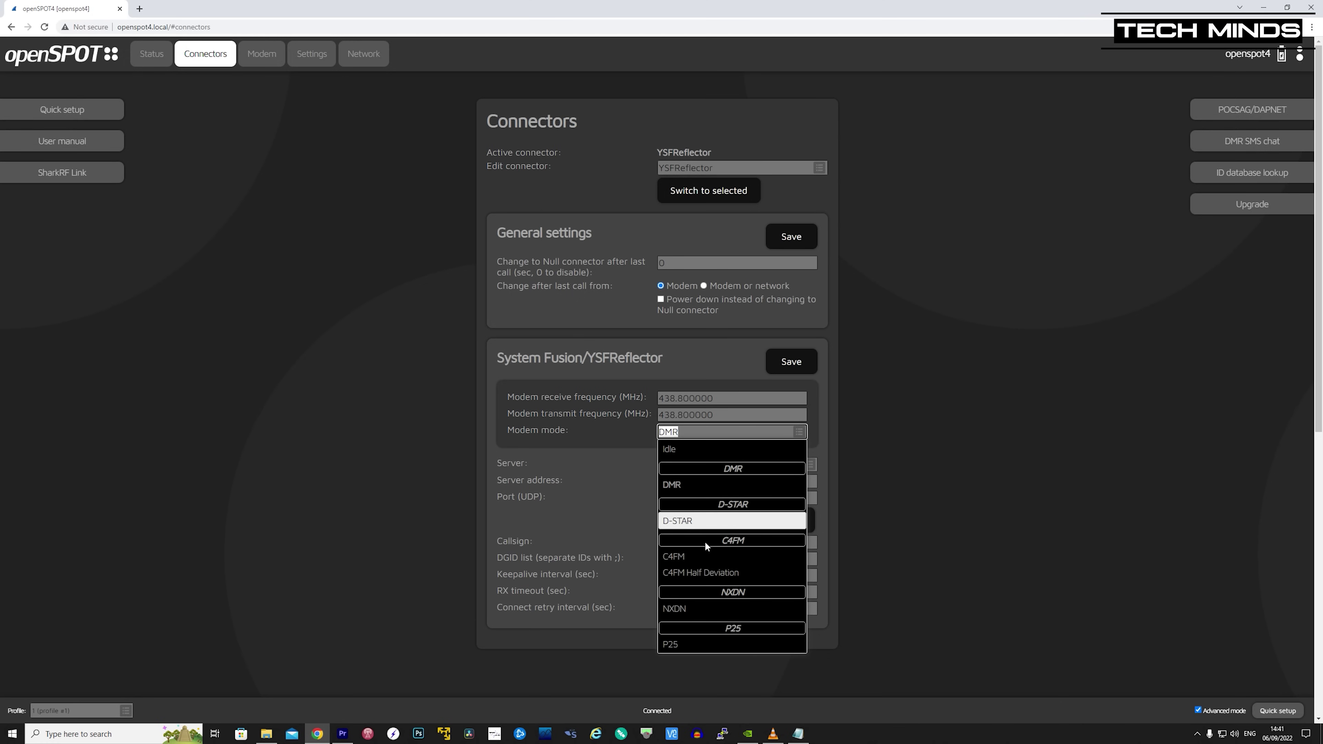
{"action": "left_click", "coordinate": [698, 556]}
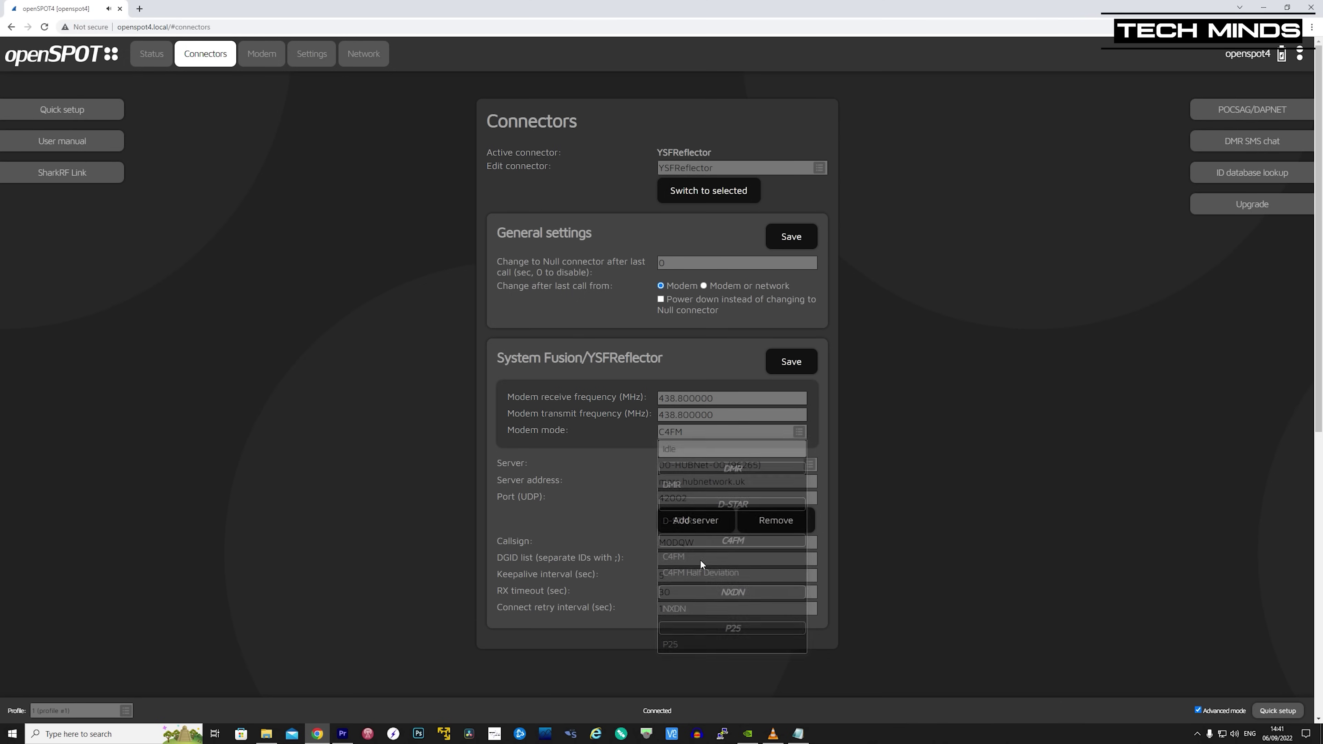
{"action": "left_click", "coordinate": [800, 360]}
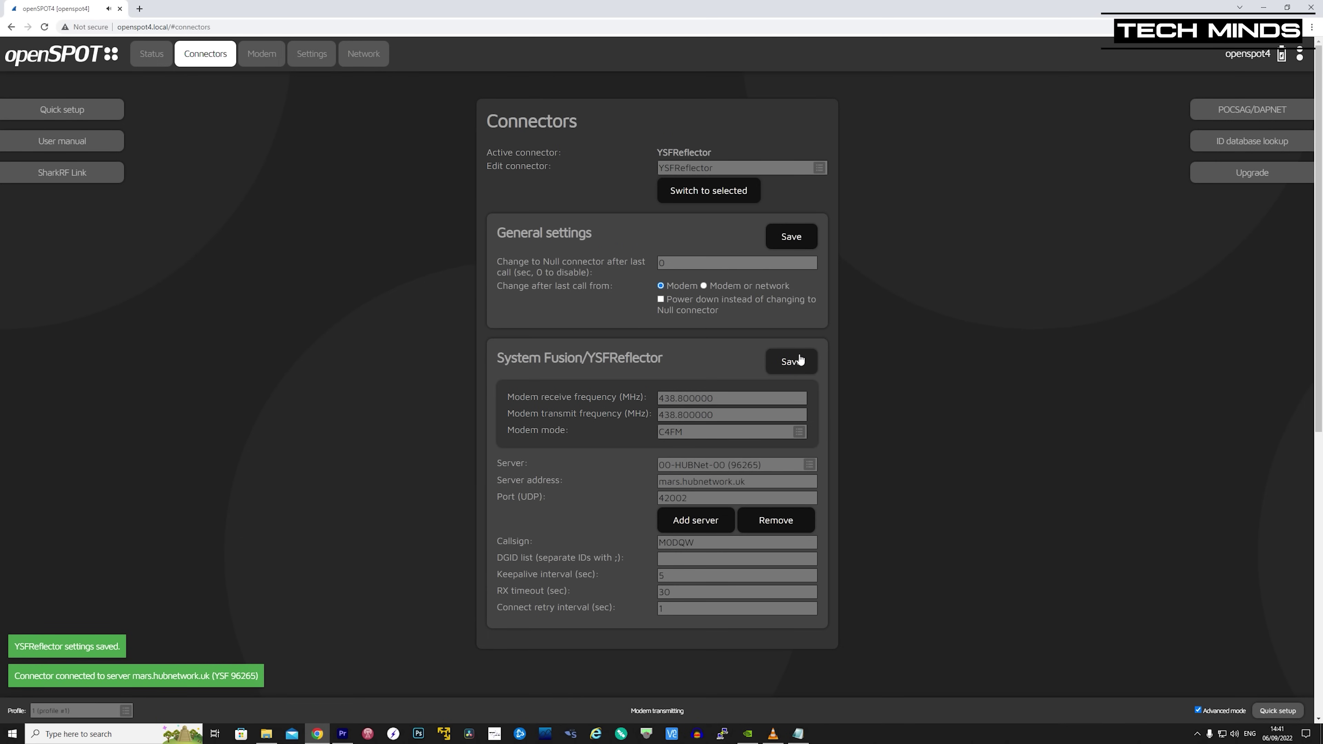
{"action": "left_click", "coordinate": [157, 57]}
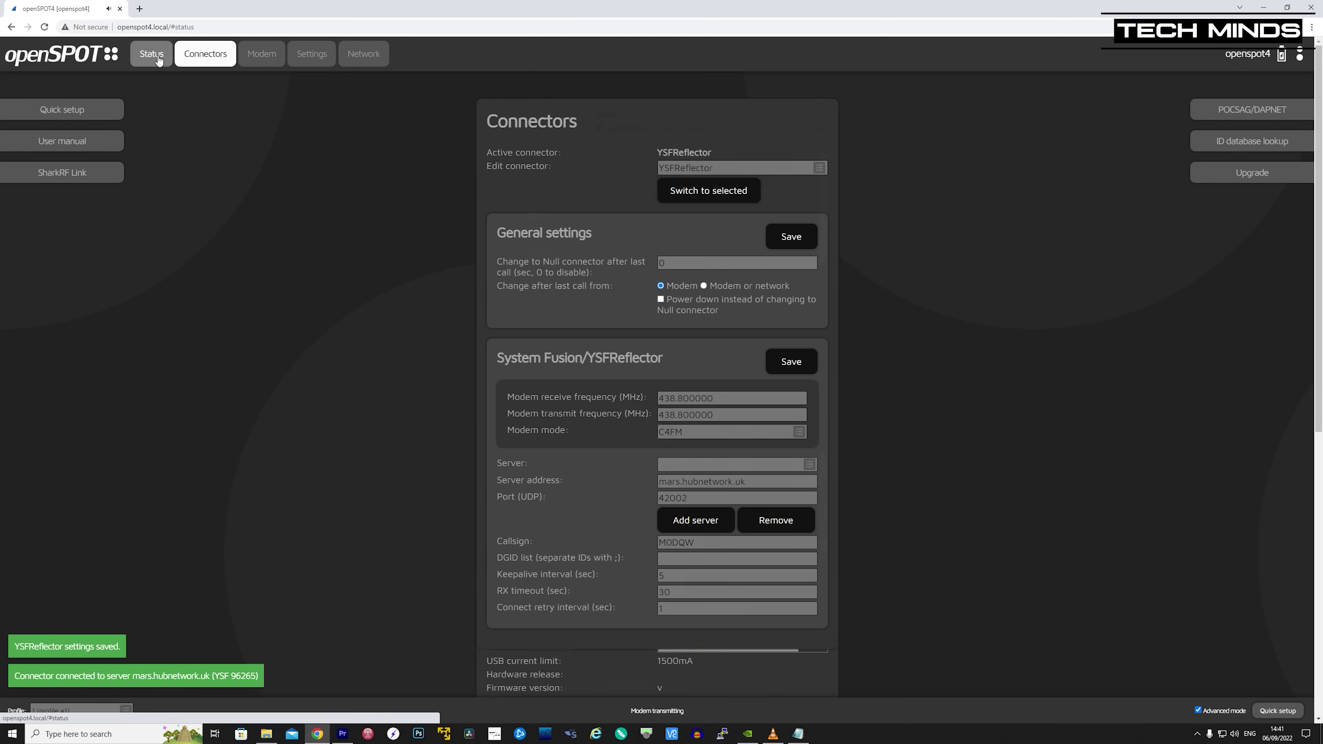